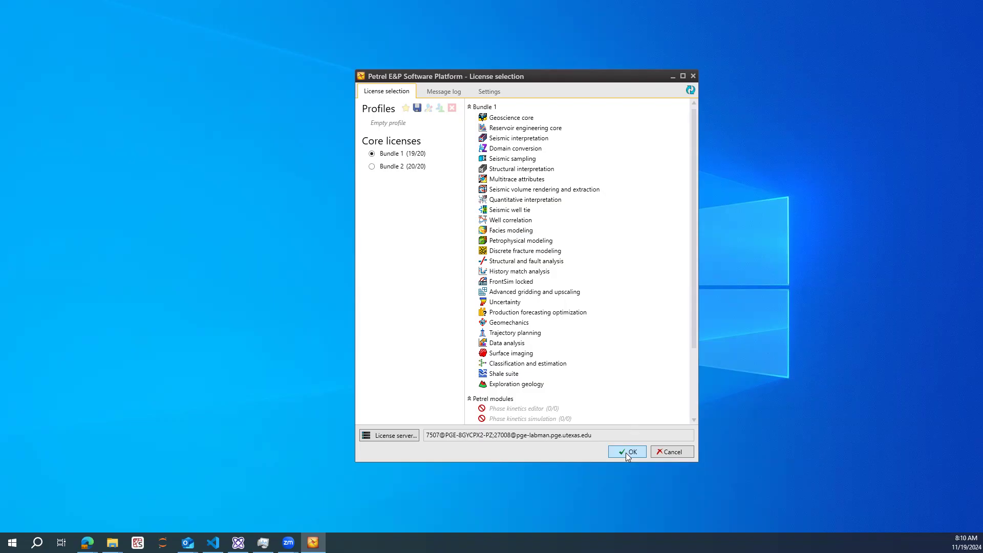
Step: Accept the Bundle 1 core license and create a new project
click(628, 453)
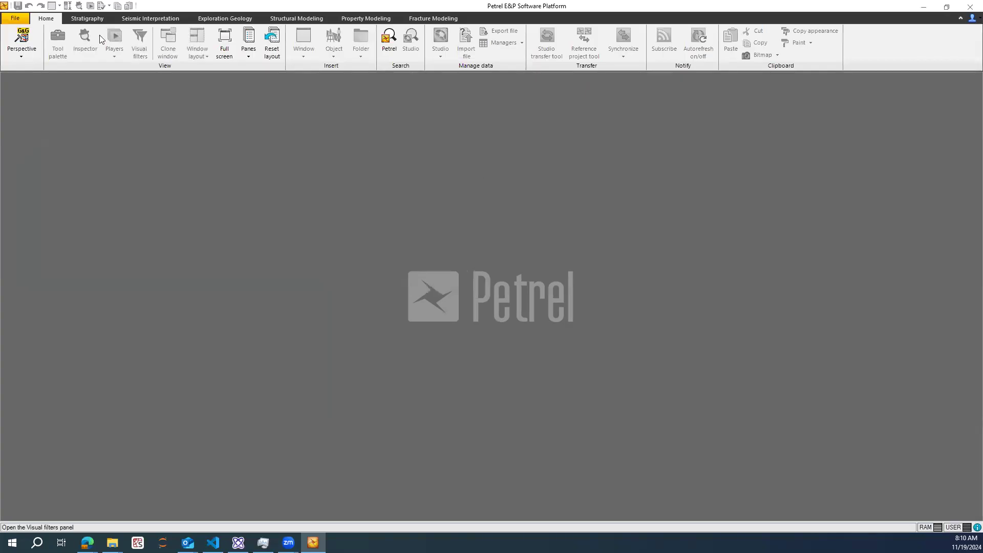
click(18, 18)
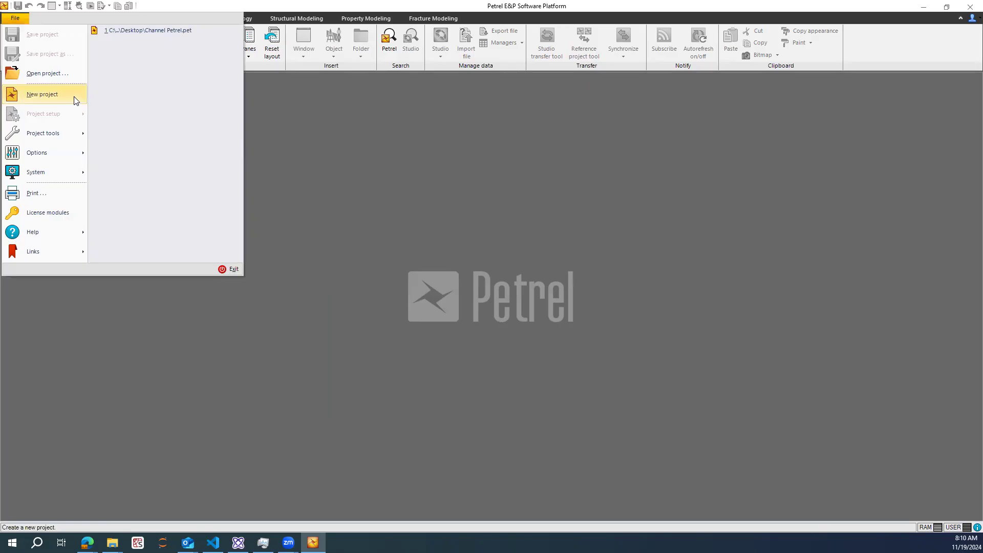
click(43, 94)
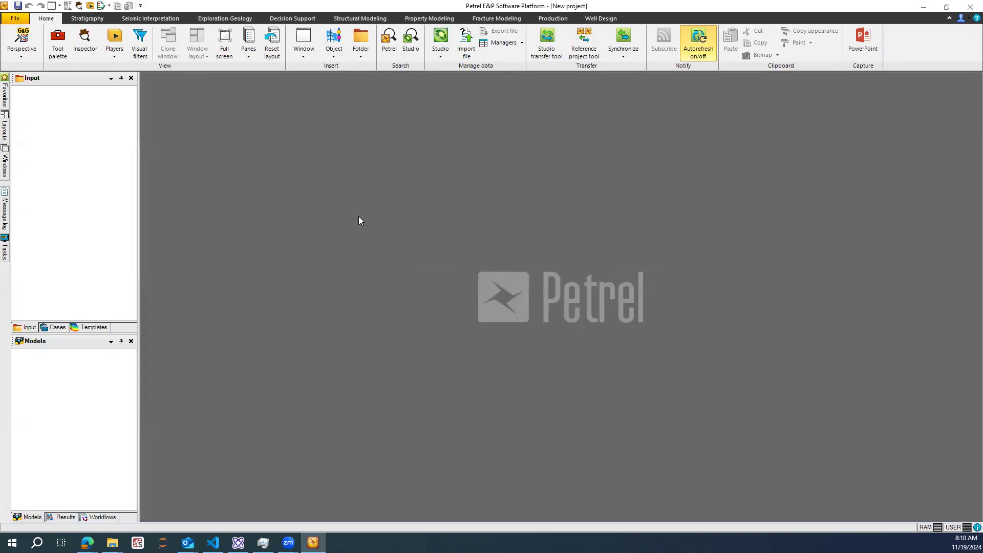
Step: Show the Processes pane in the workspace
click(249, 52)
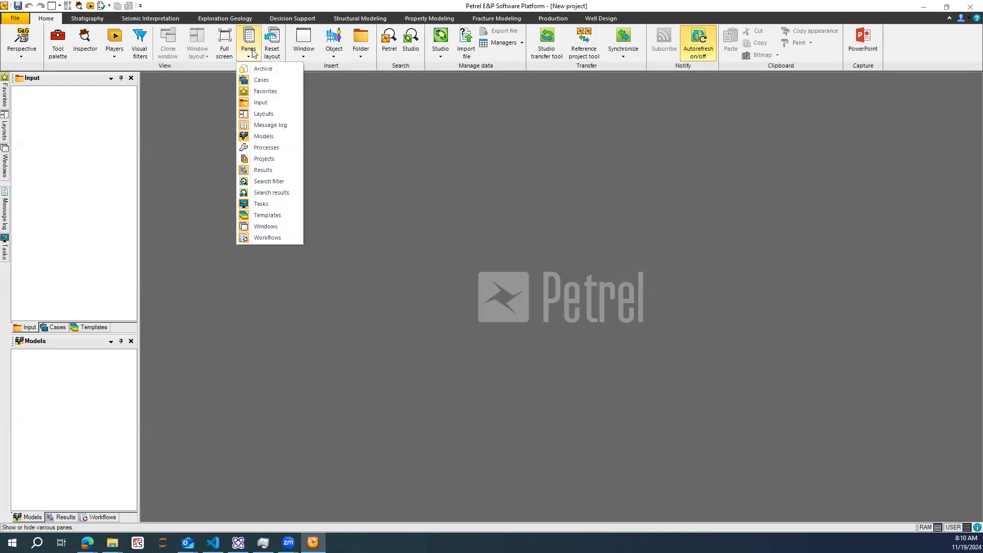
click(264, 148)
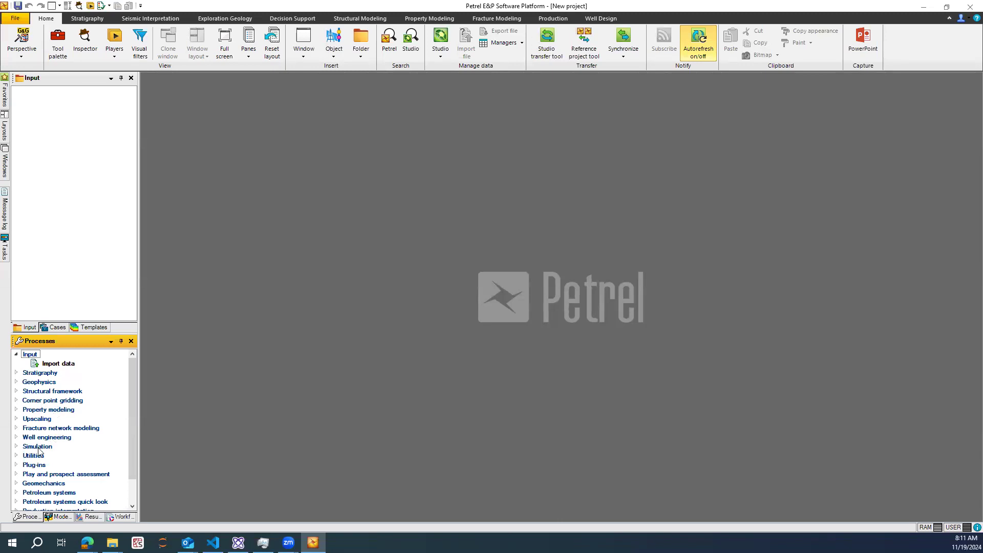
scroll(79, 441, down, 1)
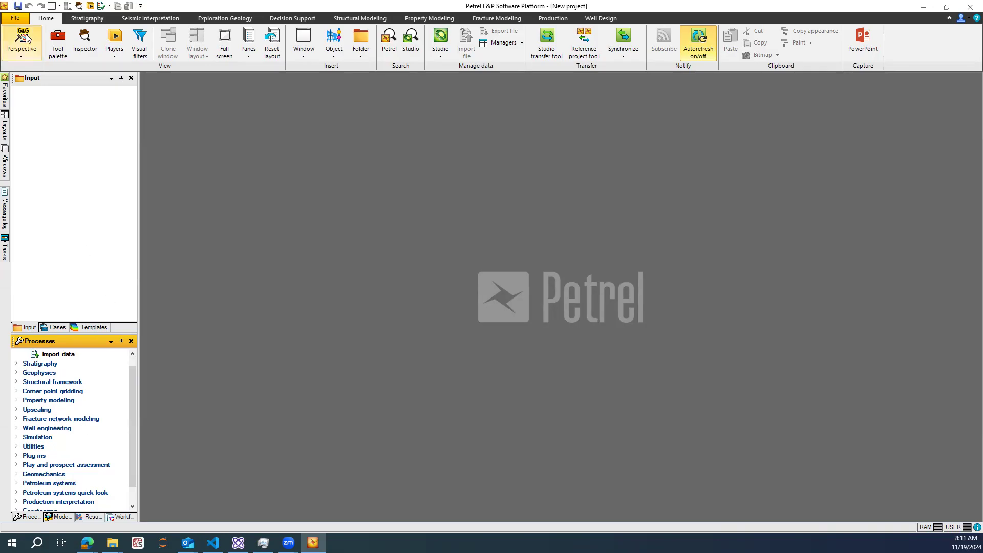
Step: Review the coordinates and units in the project settings and accept them
click(15, 17)
mouse_move(79, 114)
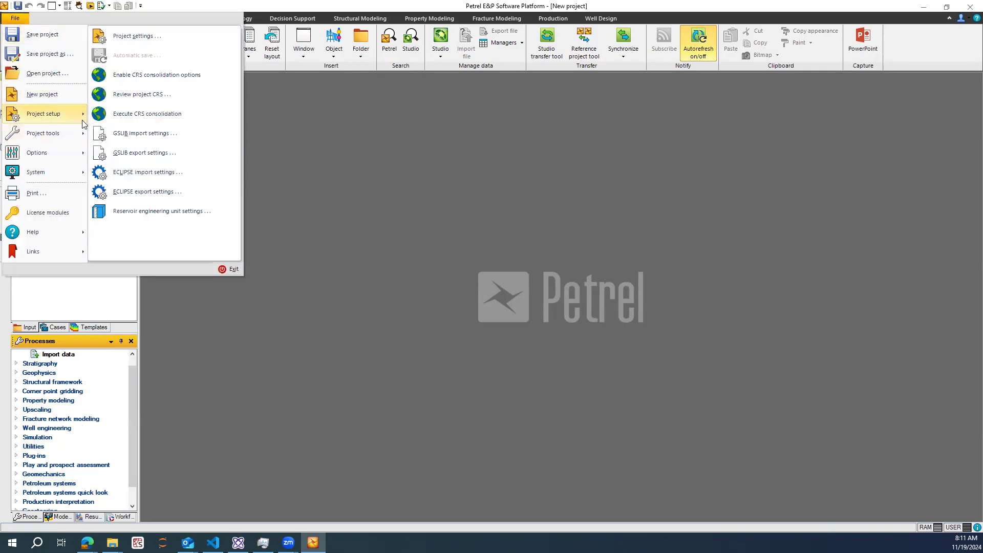
click(155, 41)
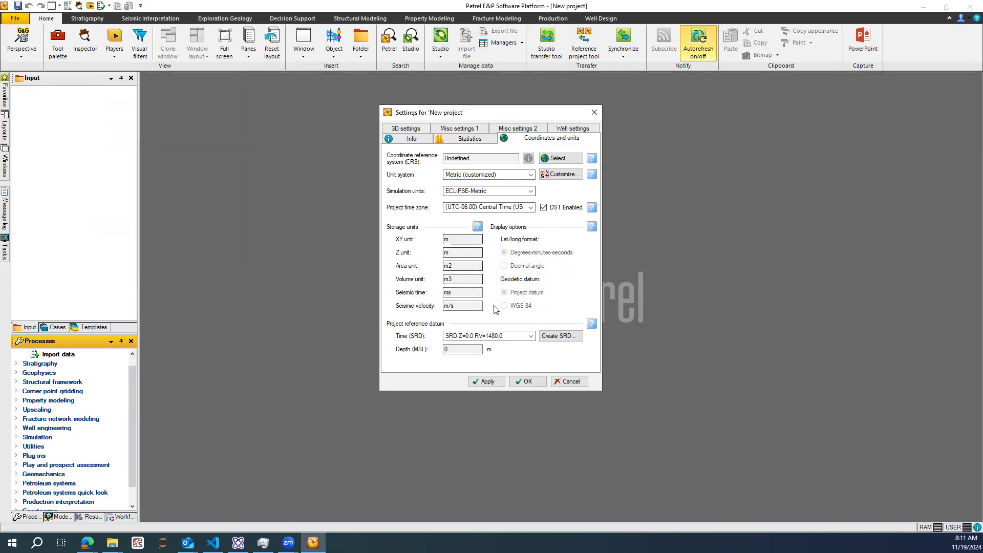
click(513, 383)
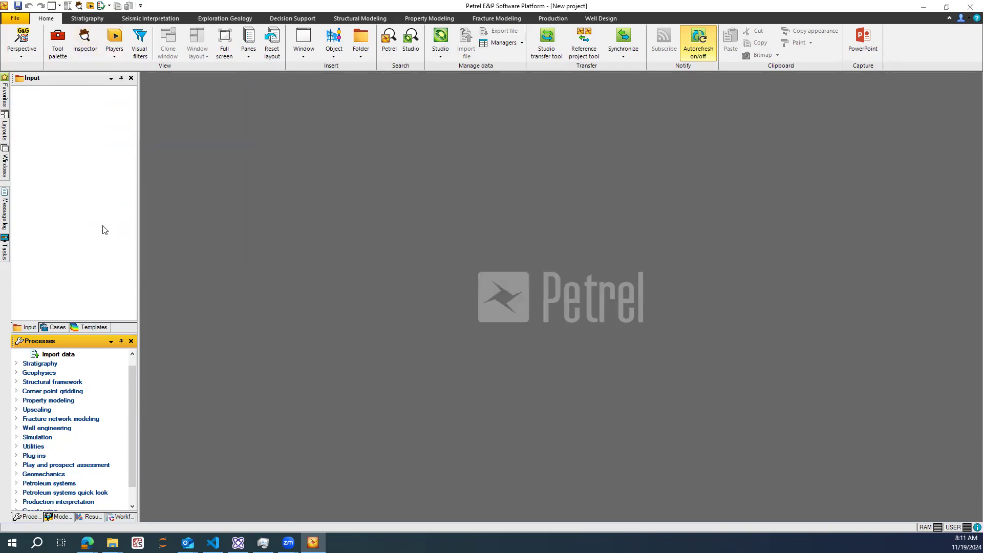
scroll(132, 426, up, 1)
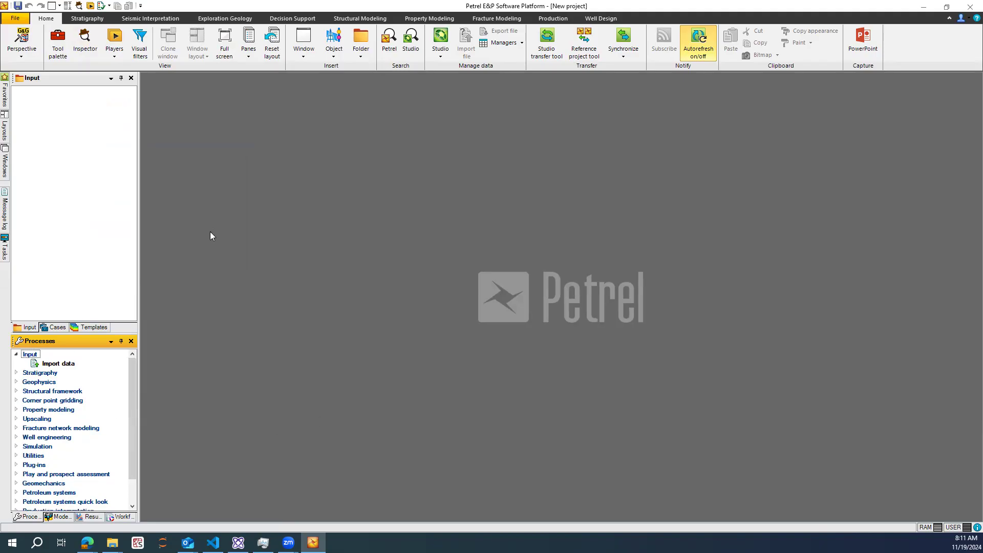
Step: Start a Make simple grid process from Utilities and set the constant base limit to -1100
scroll(97, 435, down, 2)
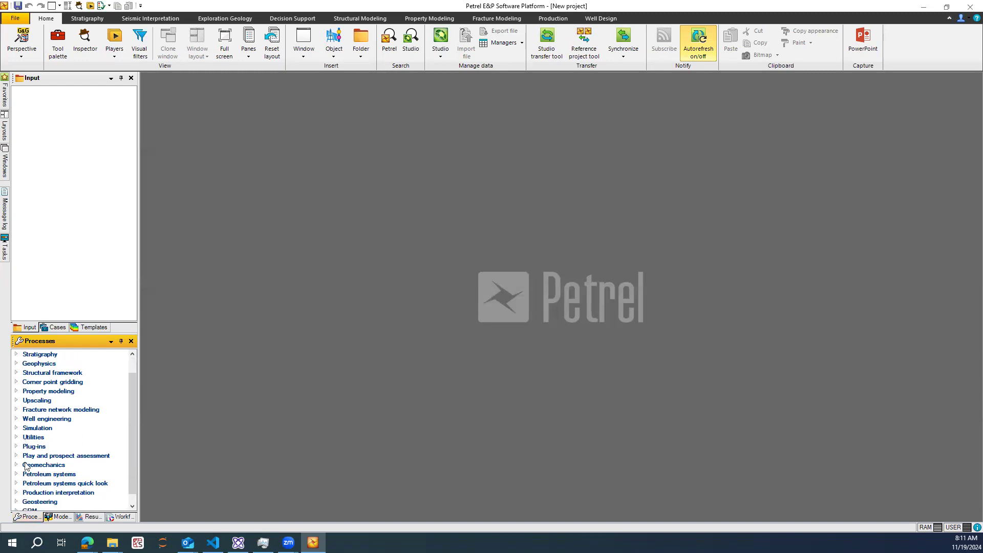
click(16, 437)
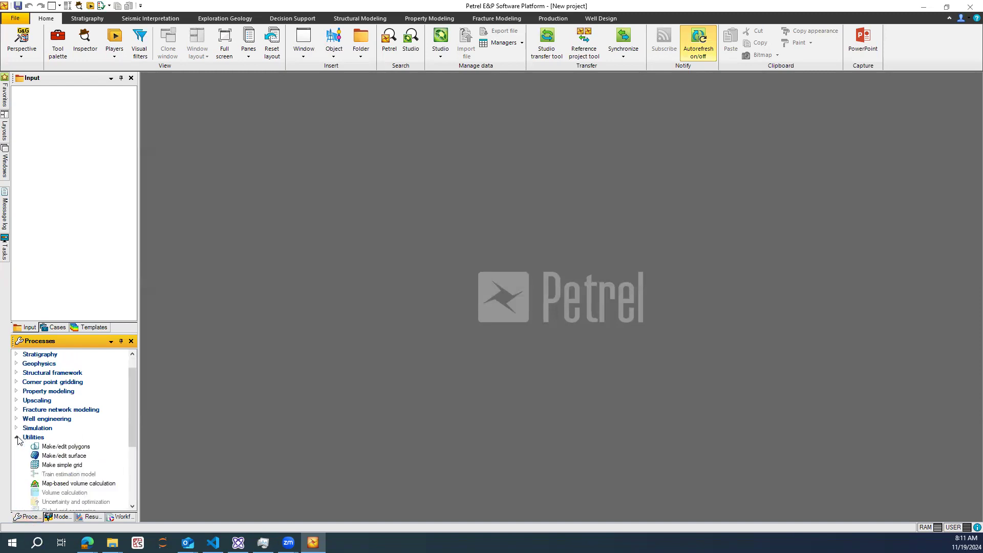
scroll(49, 435, down, 2)
double_click(59, 448)
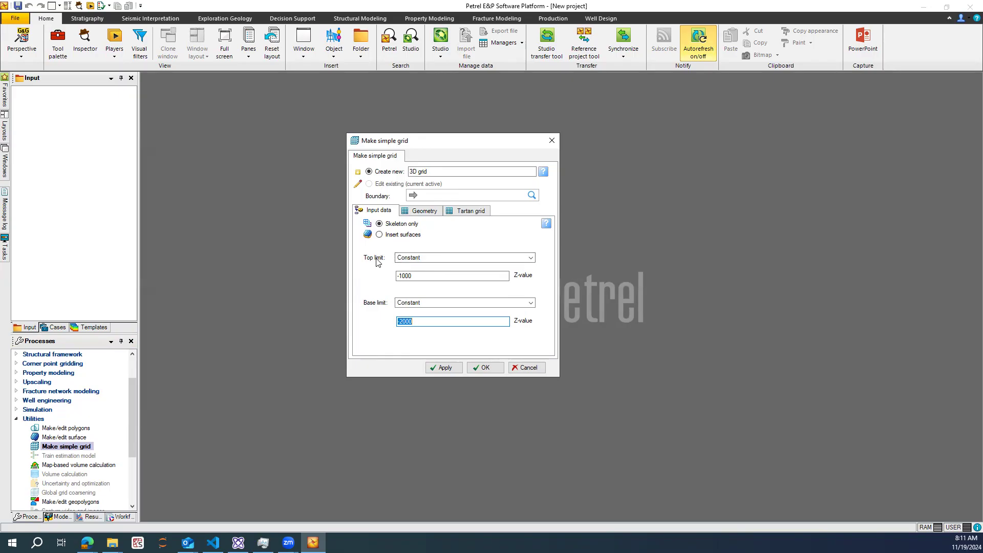
click(425, 276)
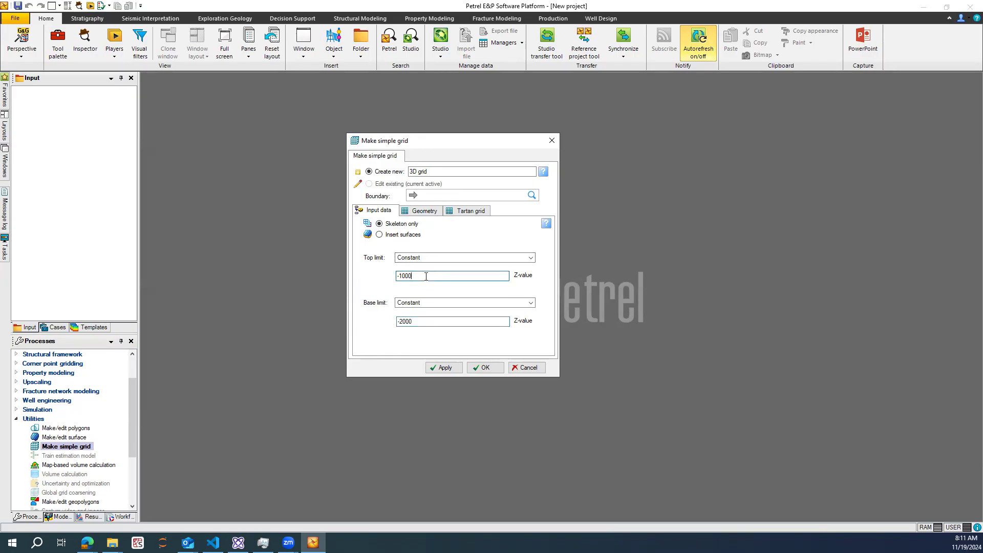
key(Tab)
text(-1)
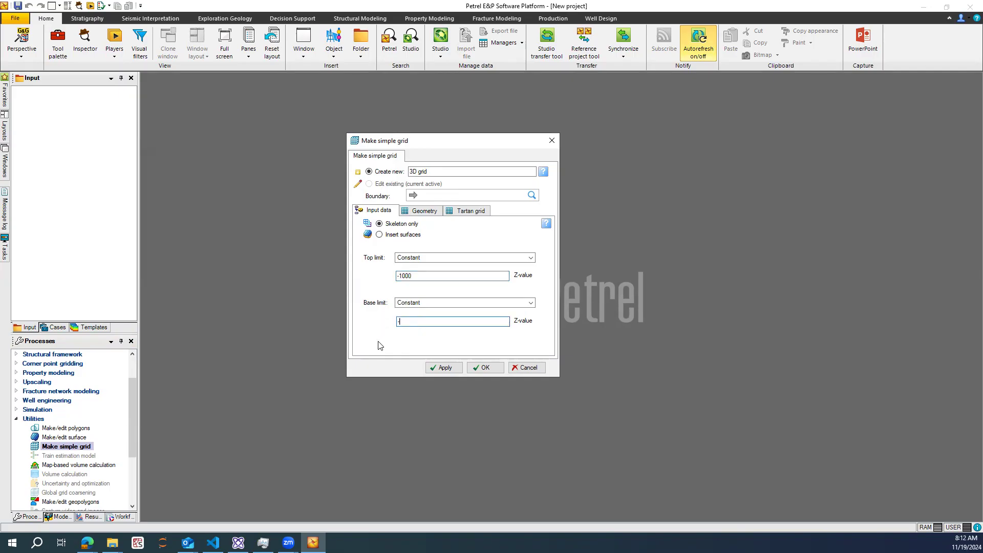
text(100)
Step: Set X max and Y max in the simple grid's geometry to 10000
click(423, 212)
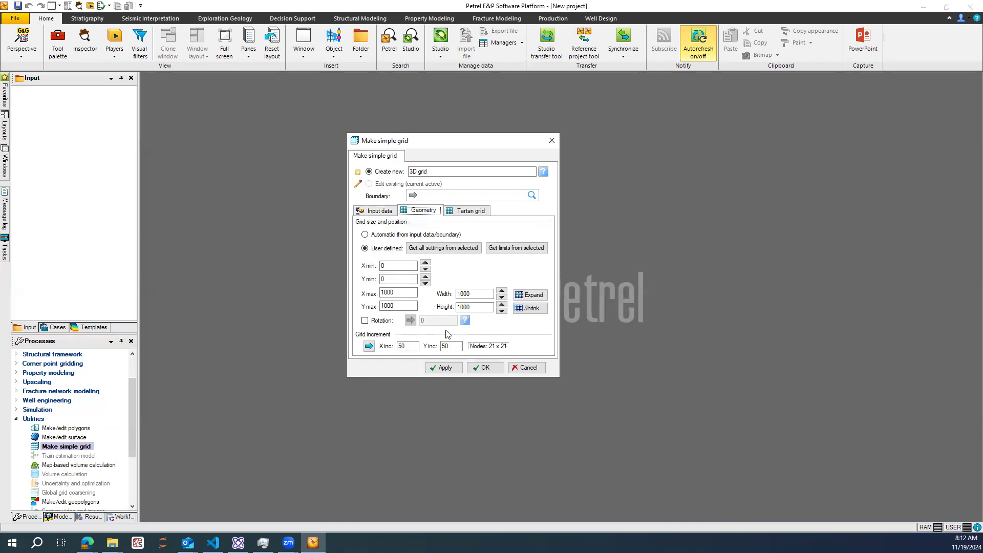
drag(398, 292, 354, 295)
click(402, 293)
text(0)
click(402, 306)
text(0)
Step: Set the X and Y grid increments to 100 and create the 3D grid
double_click(401, 346)
text(100)
double_click(459, 346)
text(100)
click(414, 345)
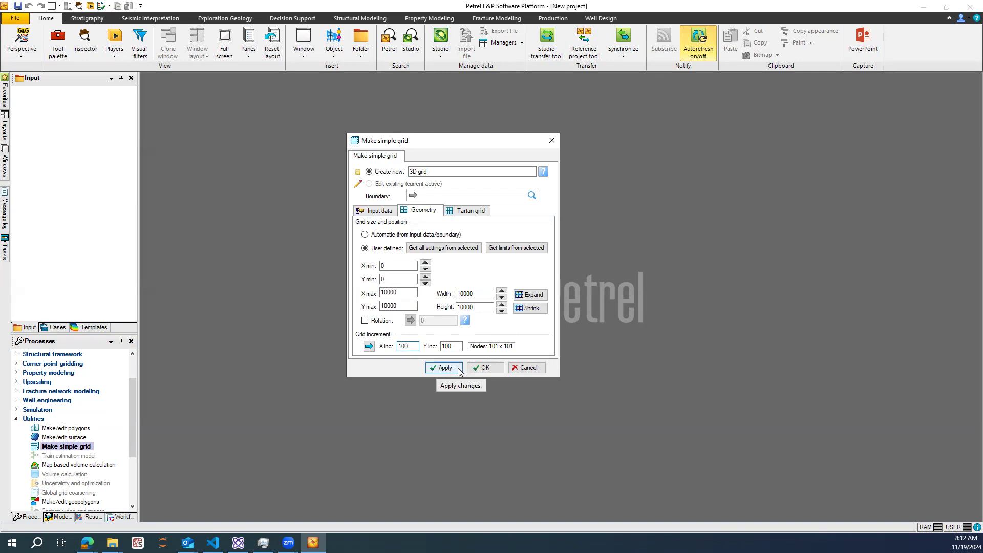
click(484, 369)
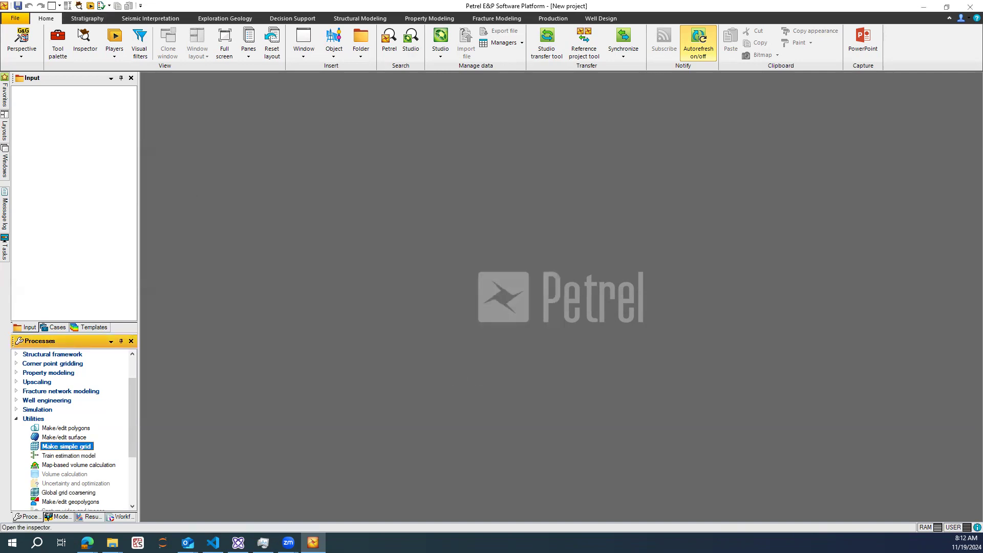
Step: Expand the new model's 3D grid and its skeleton to list their contents
click(68, 515)
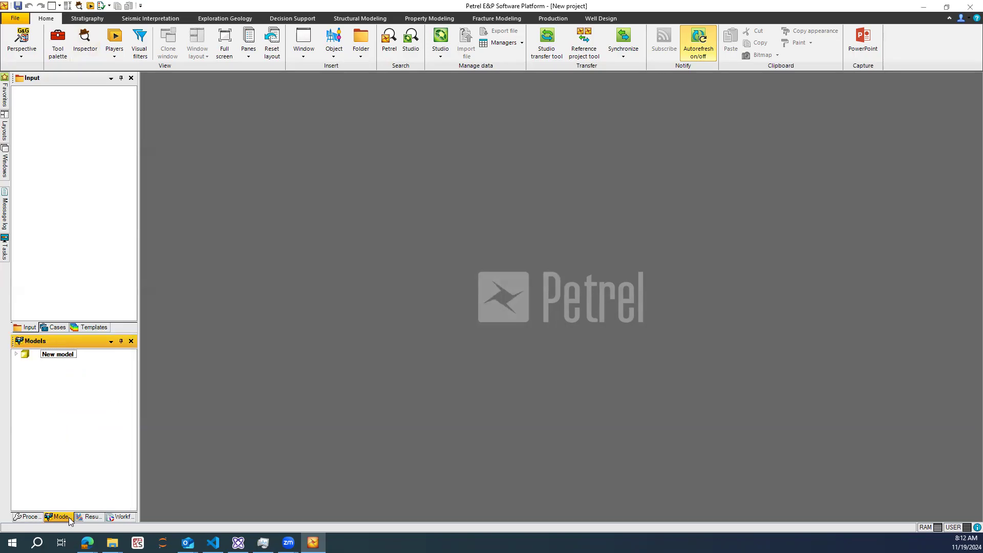
click(17, 354)
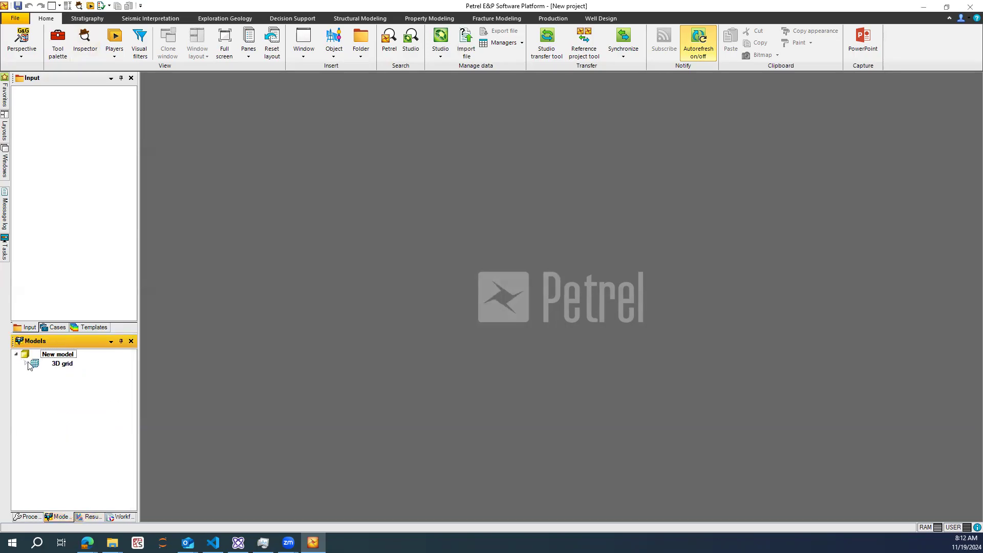
click(26, 362)
click(35, 373)
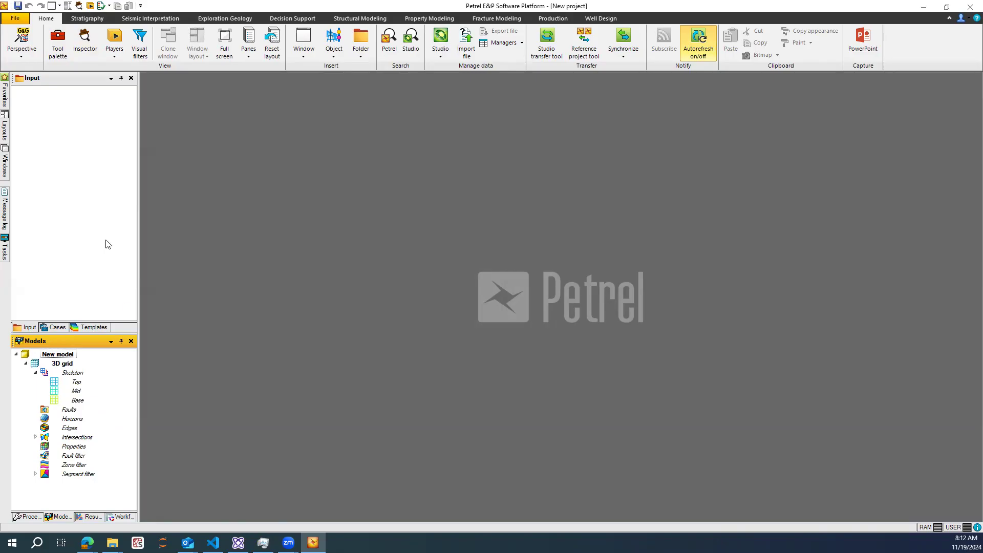
Step: Create a 3D window and open the coordinate reference system selection for the project
click(57, 6)
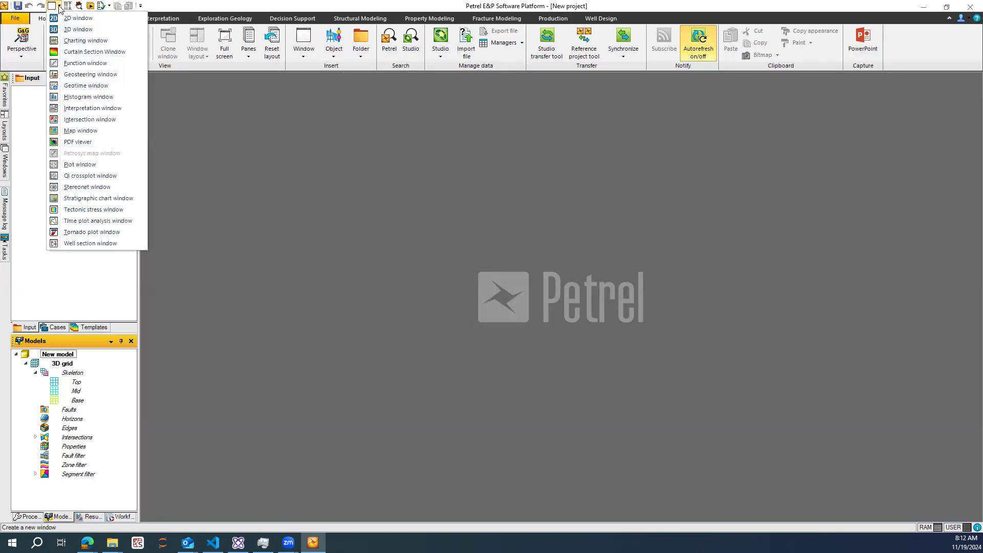
click(78, 31)
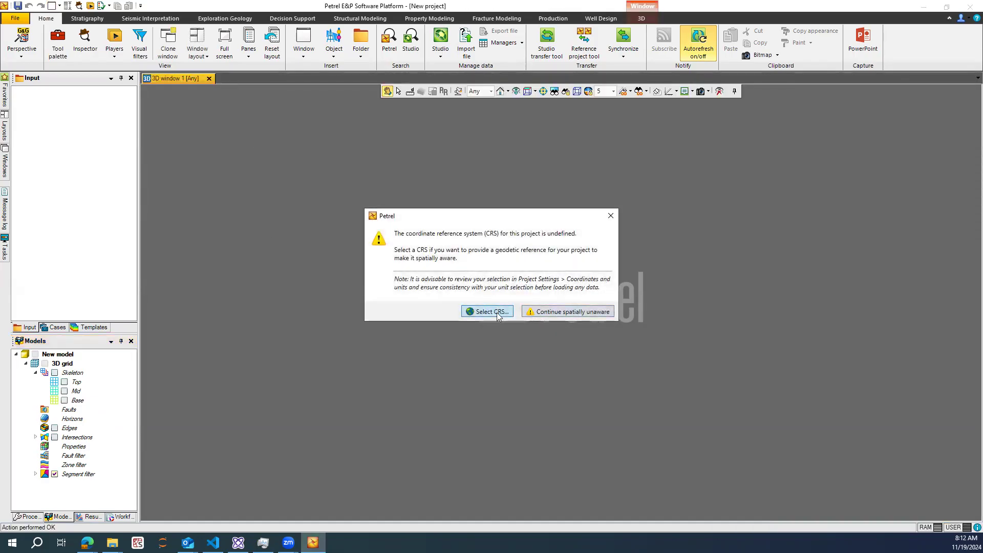
click(496, 313)
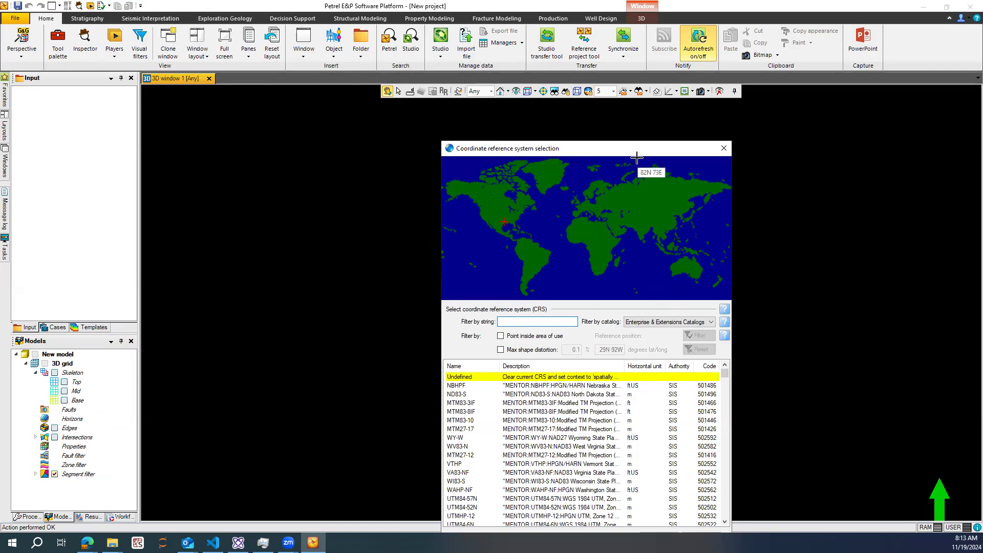
drag(634, 150, 599, 77)
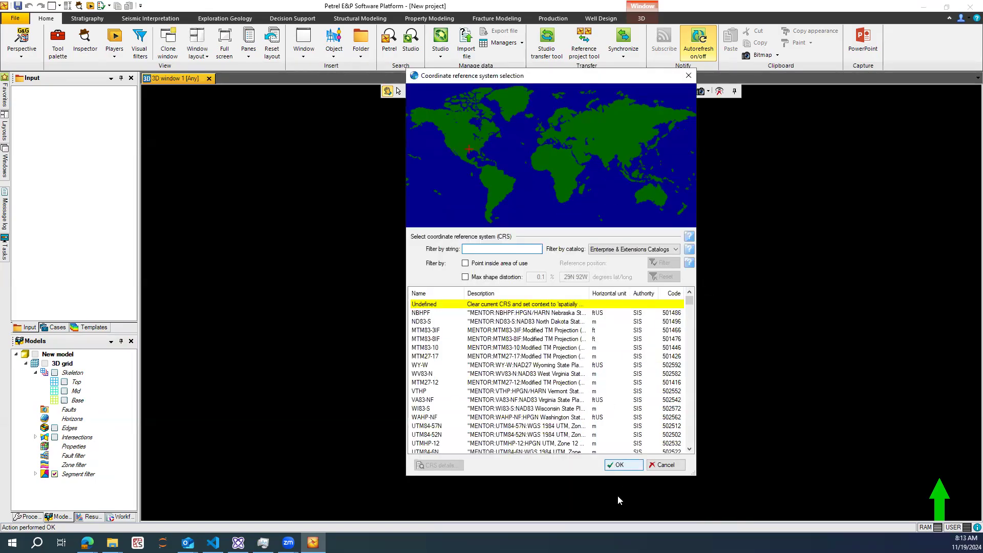
Step: Display the Top, Mid and Base skeleton grids in the 3D window and inspect them from the side
click(55, 373)
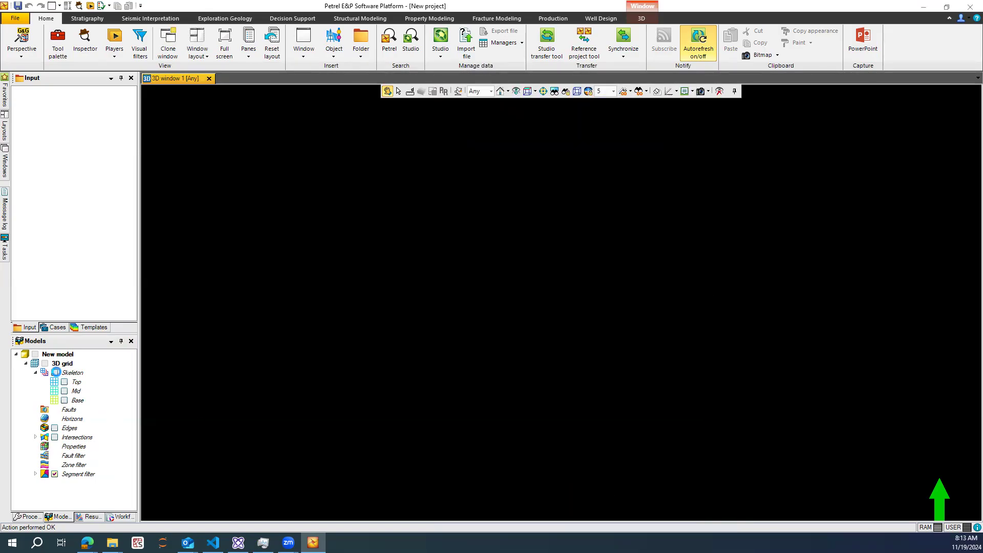
drag(436, 300, 458, 313)
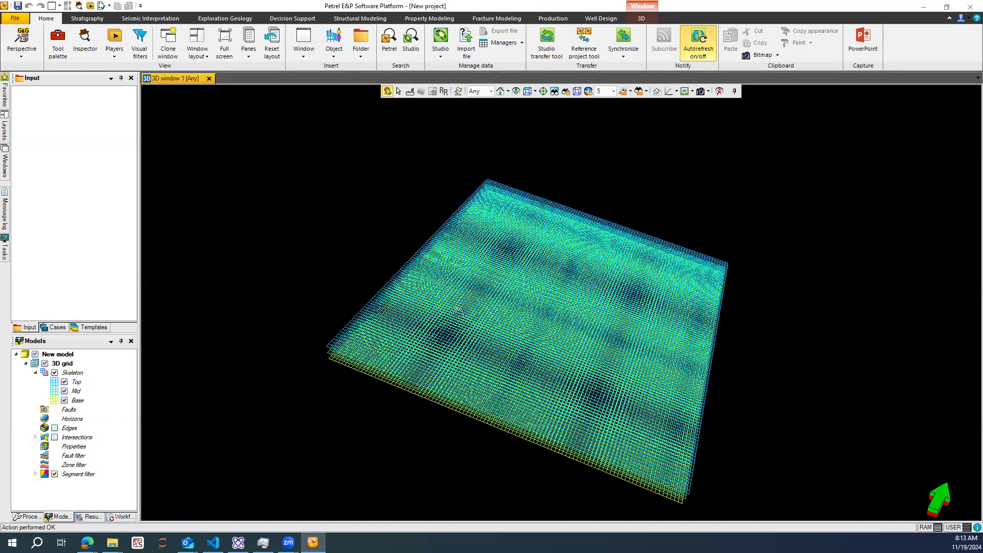
drag(401, 244, 583, 320)
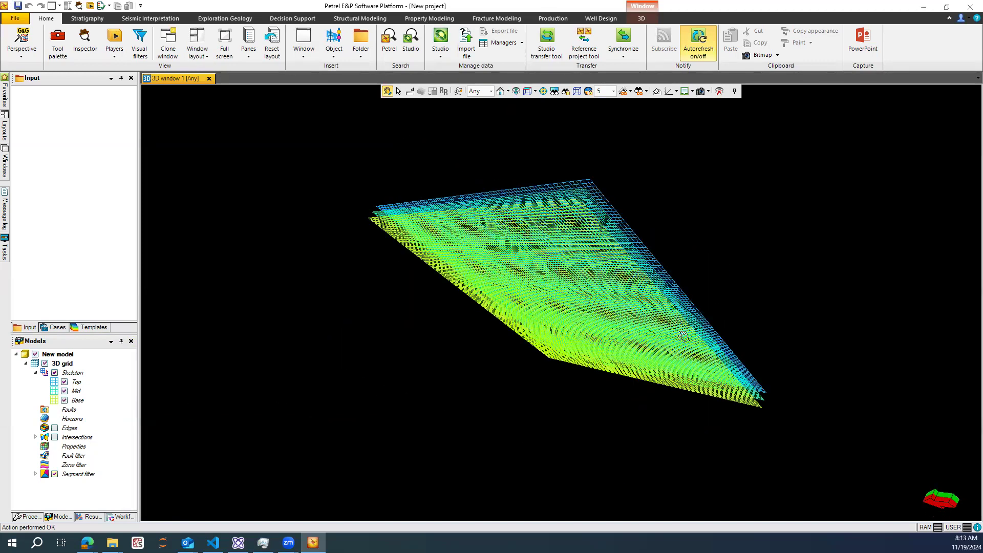
drag(440, 265, 655, 377)
drag(665, 342, 789, 361)
drag(555, 350, 522, 340)
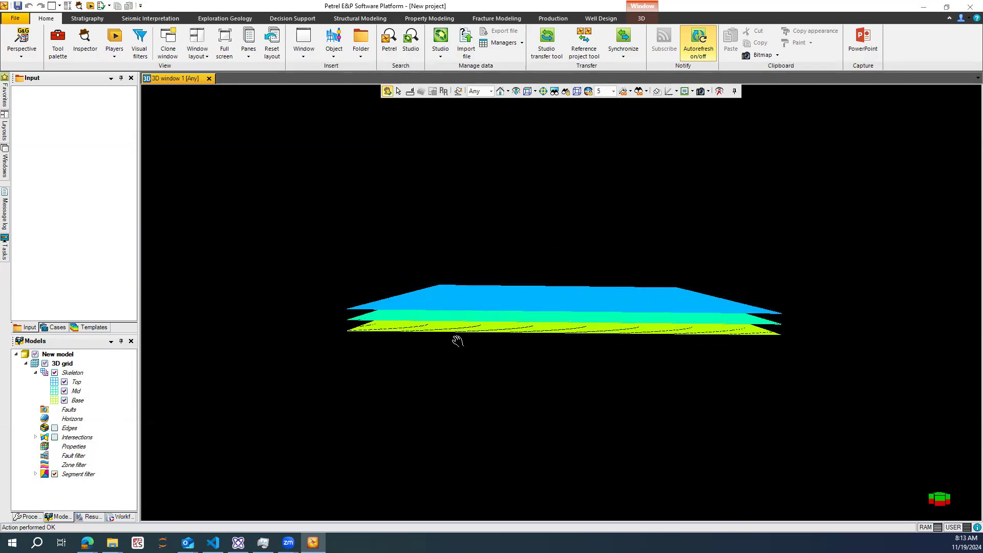
drag(456, 340, 482, 339)
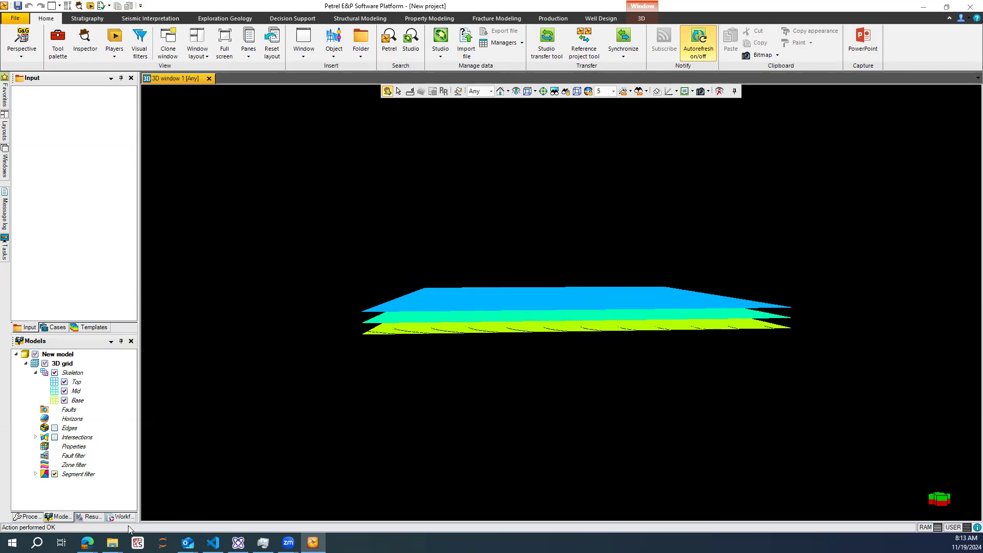
Step: Expand the Stratigraphy, Structural framework, Corner point gridding and Property modeling process groups and select the Make horizons process
click(28, 517)
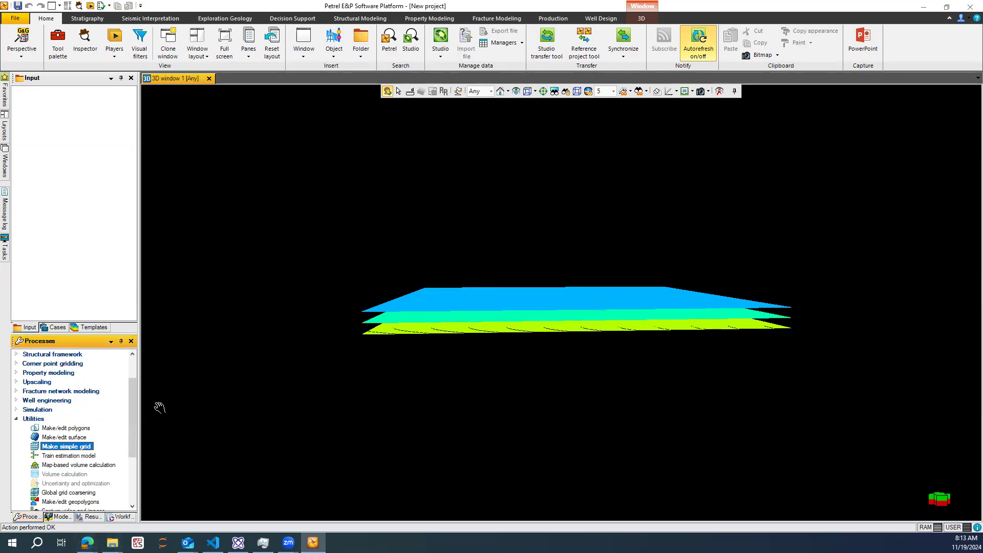
drag(135, 409, 137, 385)
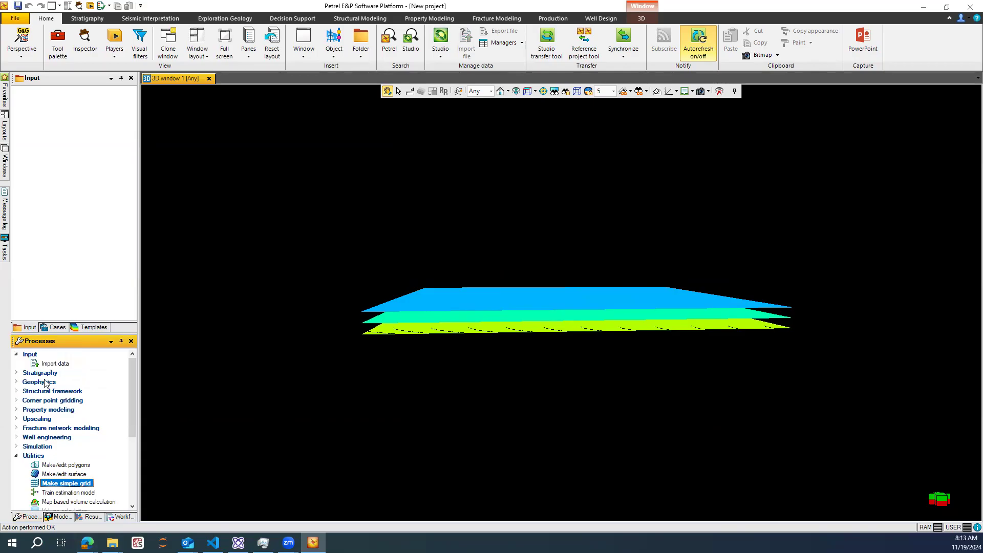
click(16, 373)
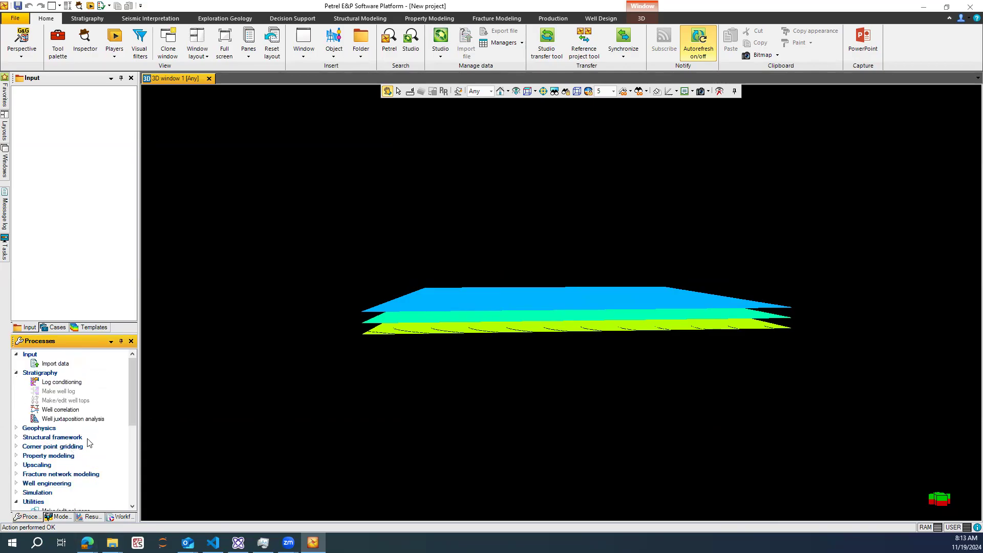
click(17, 455)
scroll(75, 443, down, 2)
scroll(51, 419, down, 2)
scroll(49, 417, up, 1)
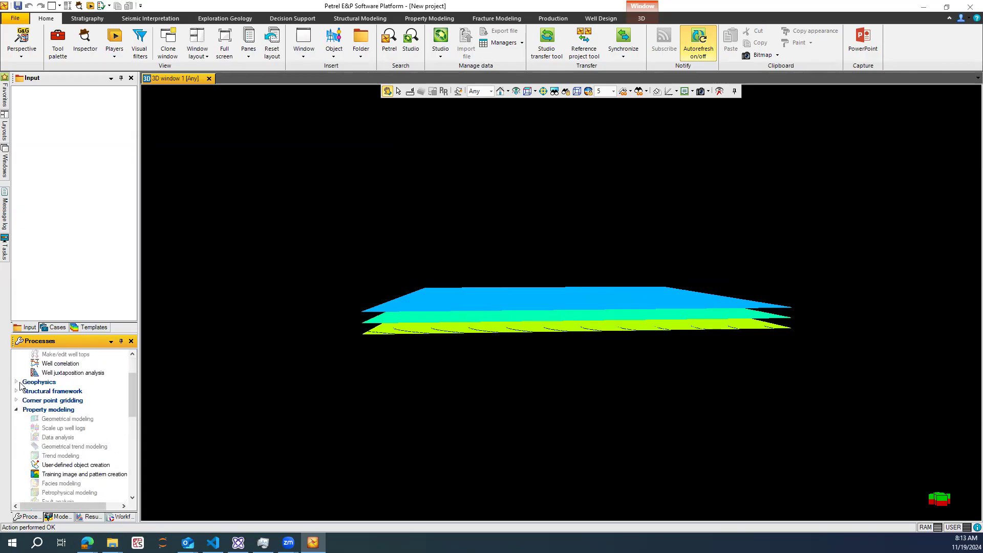
click(16, 391)
click(16, 465)
scroll(35, 459, down, 1)
scroll(51, 435, down, 3)
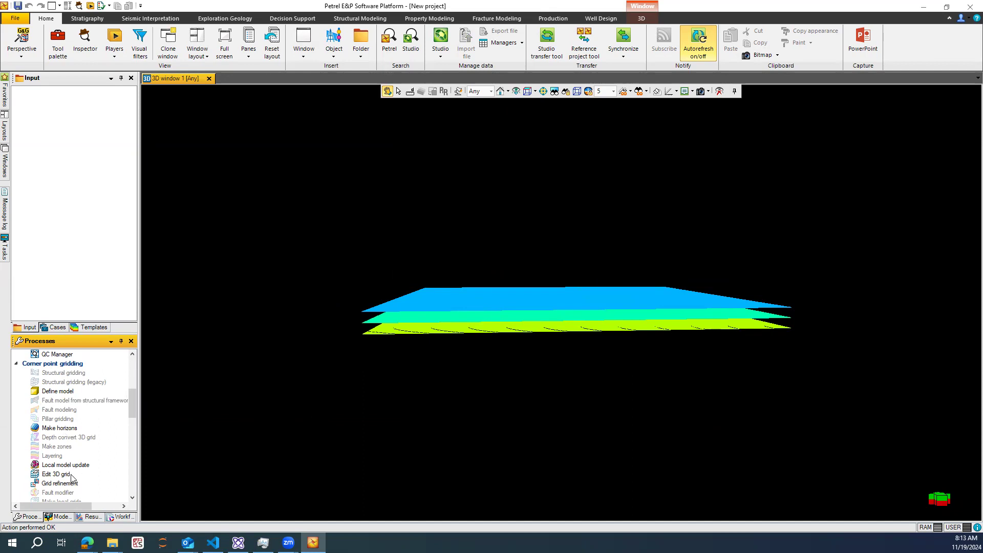
click(61, 429)
Step: Convert the skeleton's Top and Base grids to surfaces
click(60, 516)
click(76, 382)
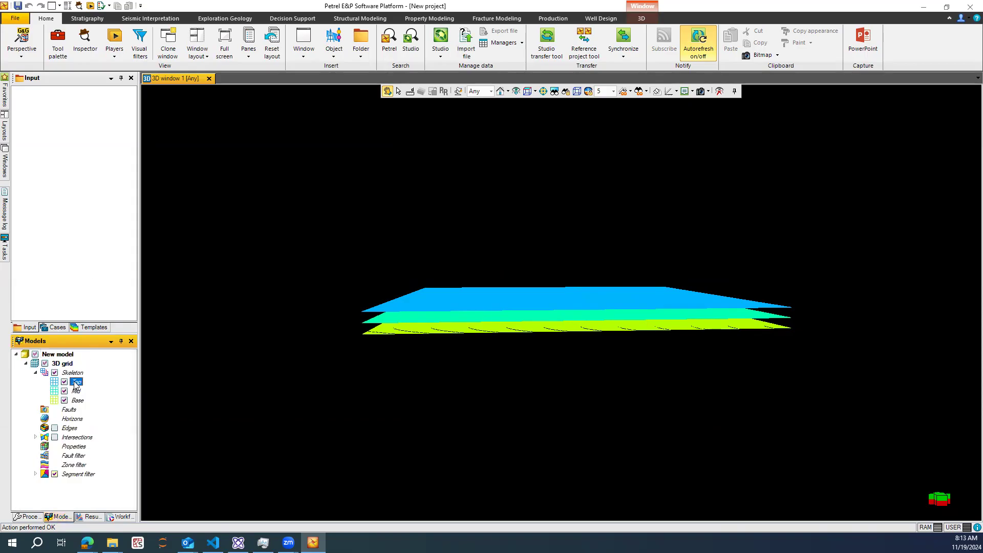
right_click(76, 381)
click(111, 438)
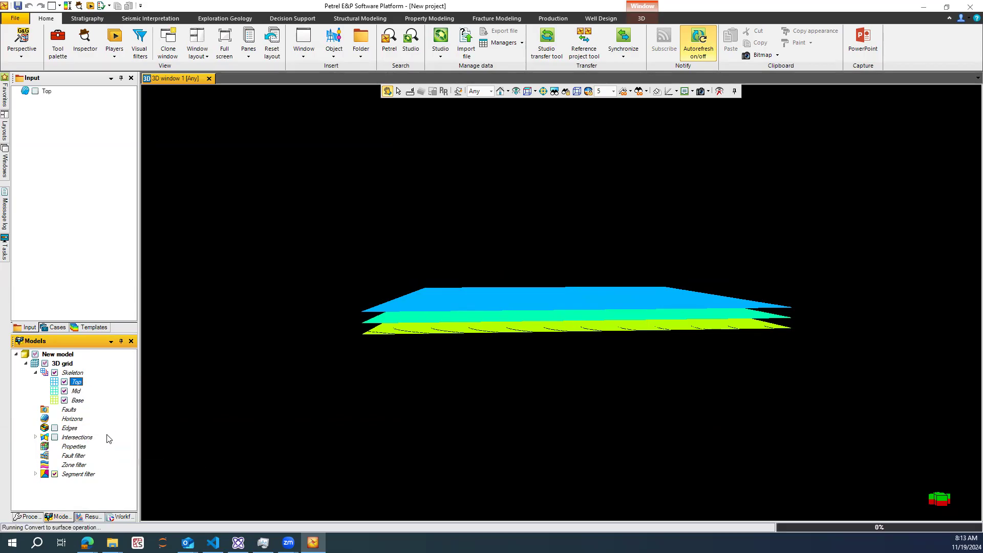
click(78, 401)
right_click(81, 402)
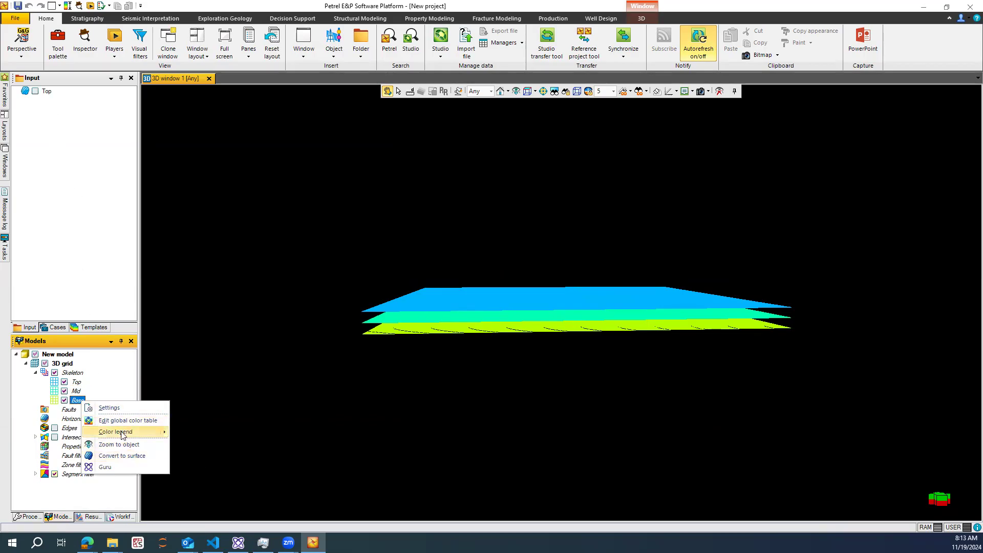
click(130, 457)
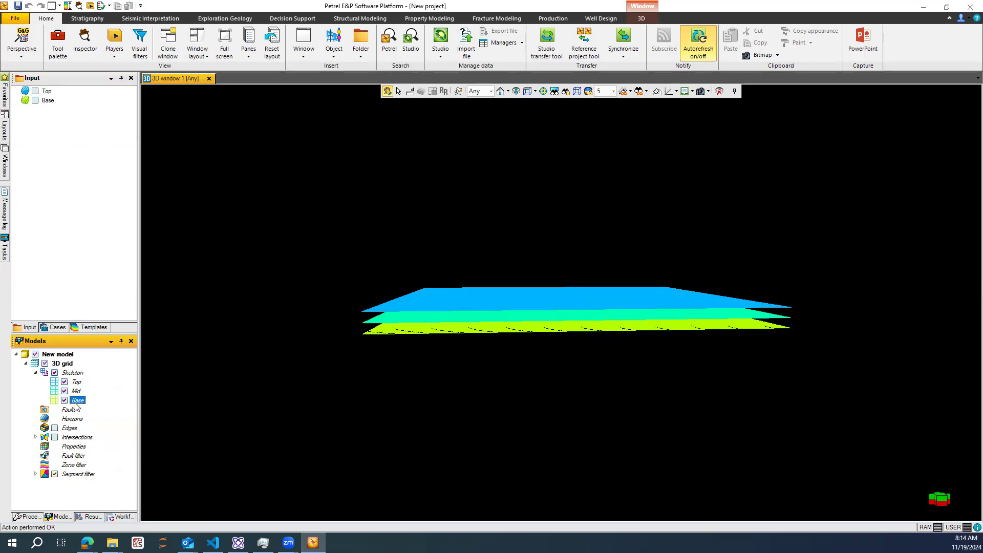
Step: Start Make horizons for the 3D grid and add two horizons named Top and Bottom
click(37, 516)
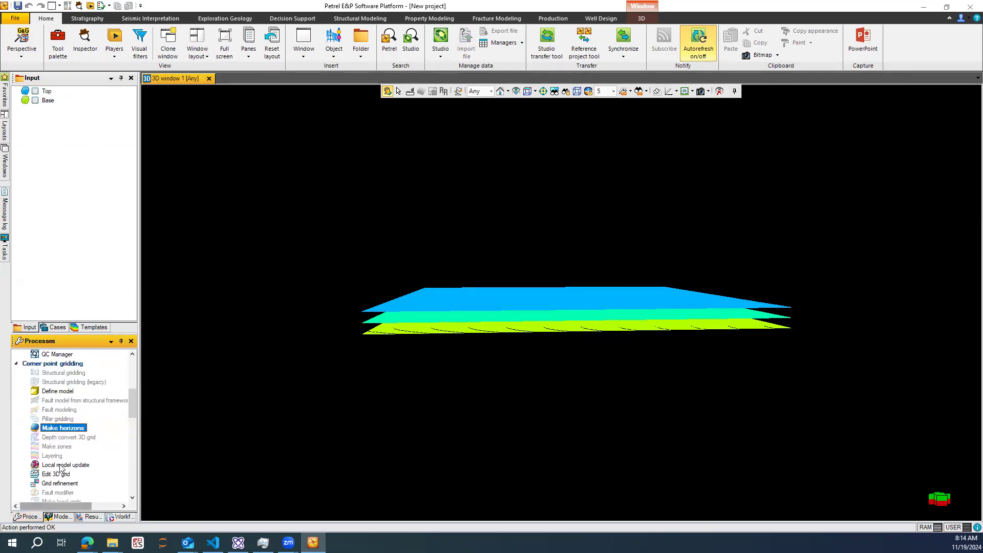
double_click(60, 428)
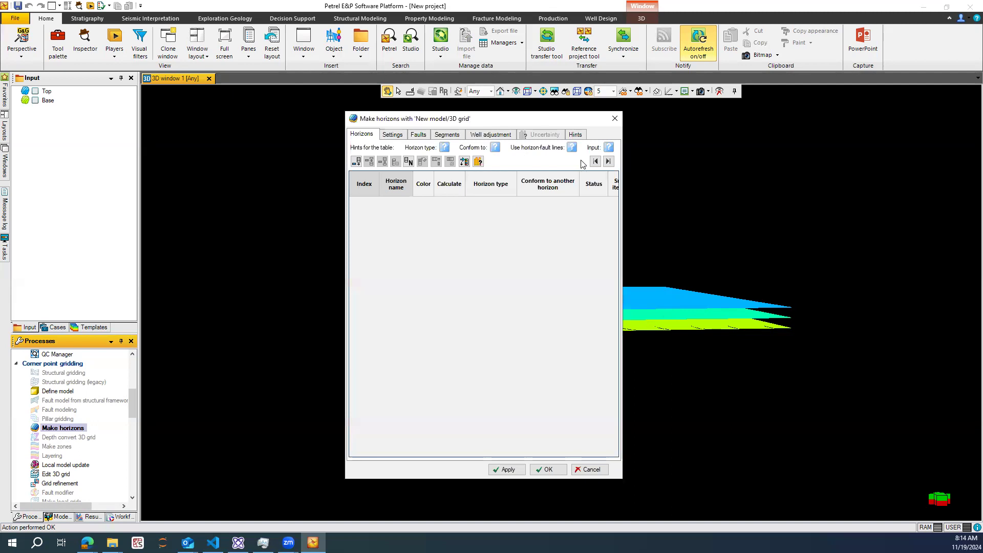
click(357, 162)
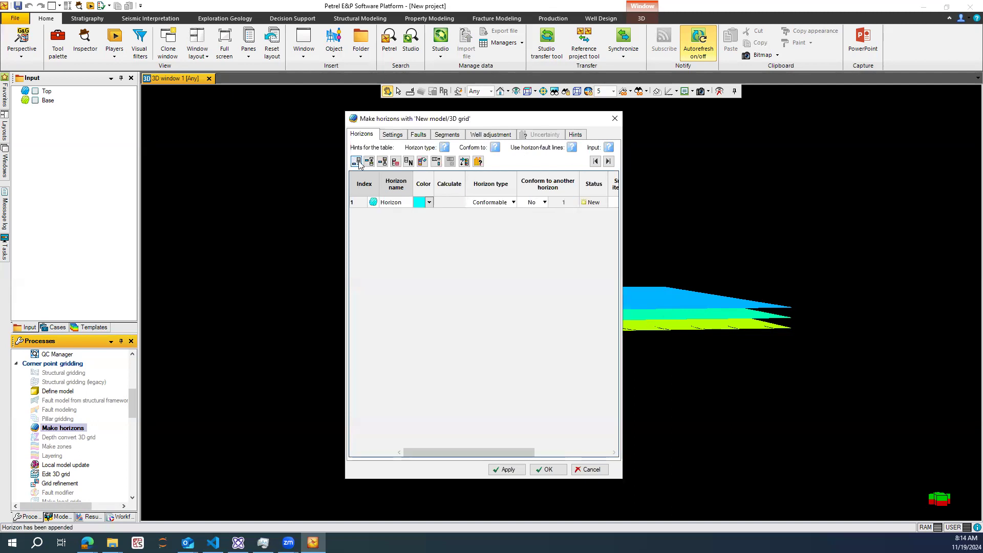
click(357, 162)
click(403, 206)
text(To)
click(400, 214)
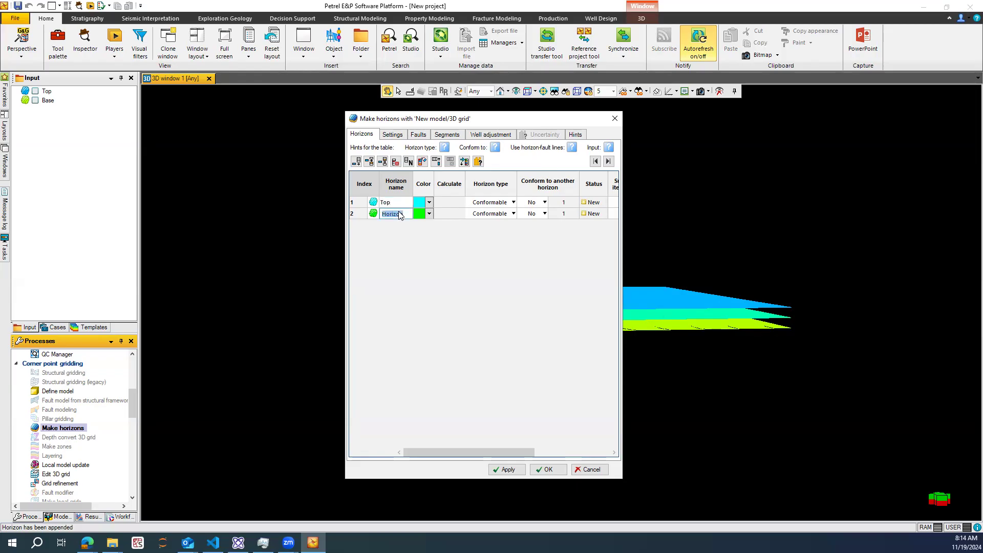
text(bott)
text(Bottom)
Step: Assign the Top surface to the Top horizon and the Base surface to the Bottom horizon, and create the horizons
drag(622, 286, 812, 287)
click(47, 92)
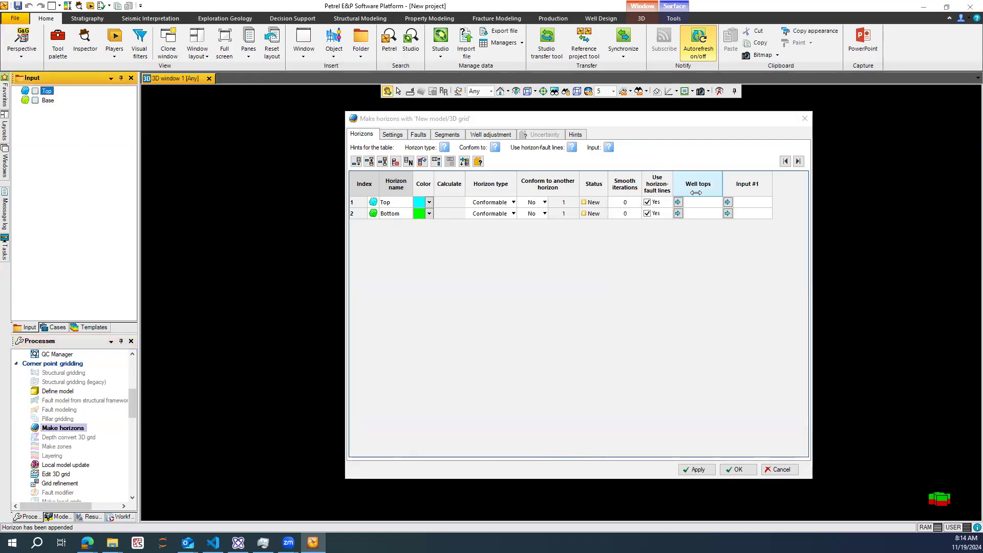
click(727, 202)
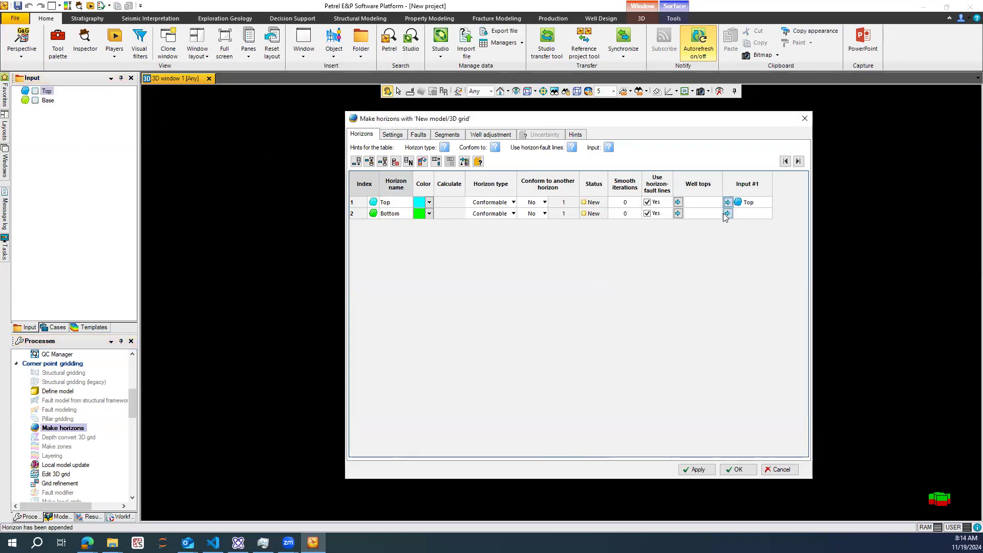
click(49, 100)
click(727, 213)
click(733, 469)
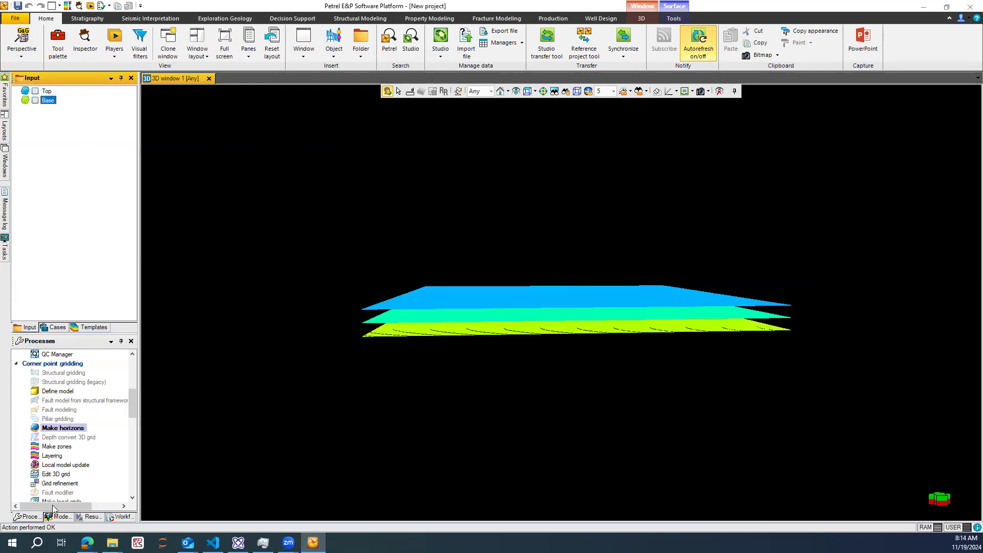
Step: Hide the Mid skeleton grid and show the Top and Bottom horizons with the Top and Base skeleton grids, comparing them from the side
click(56, 514)
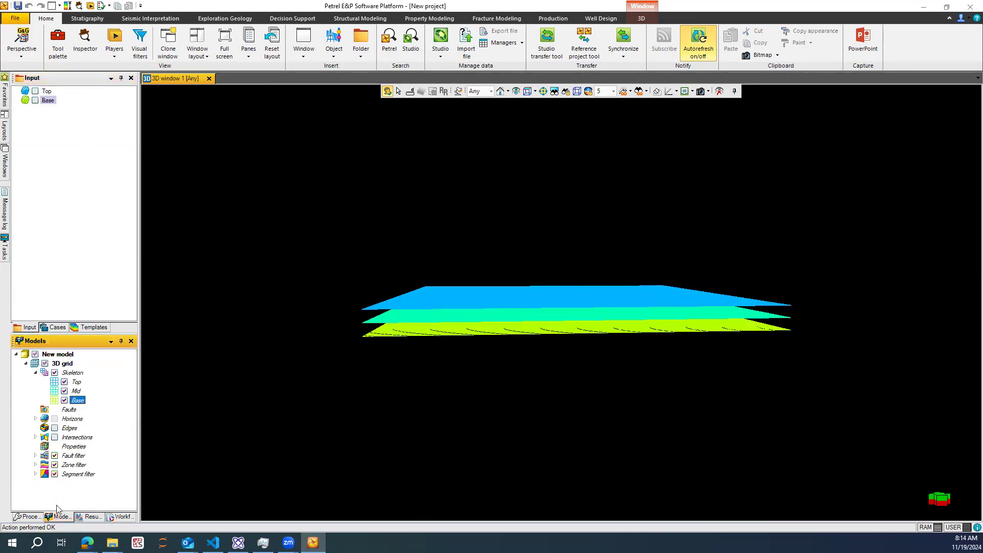
click(54, 372)
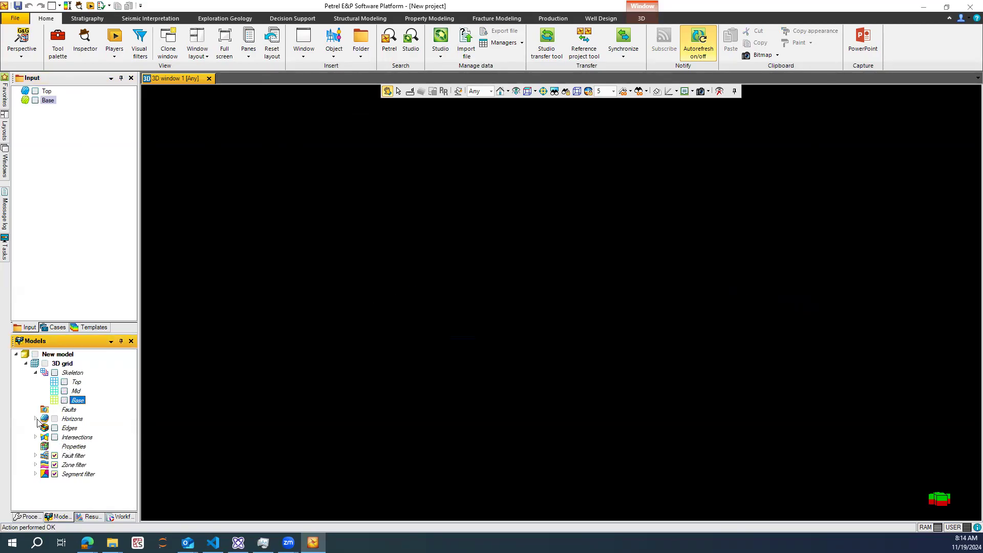
click(36, 419)
click(64, 428)
click(64, 437)
drag(425, 392, 444, 372)
click(64, 381)
click(64, 400)
drag(347, 408, 496, 457)
drag(493, 346, 507, 358)
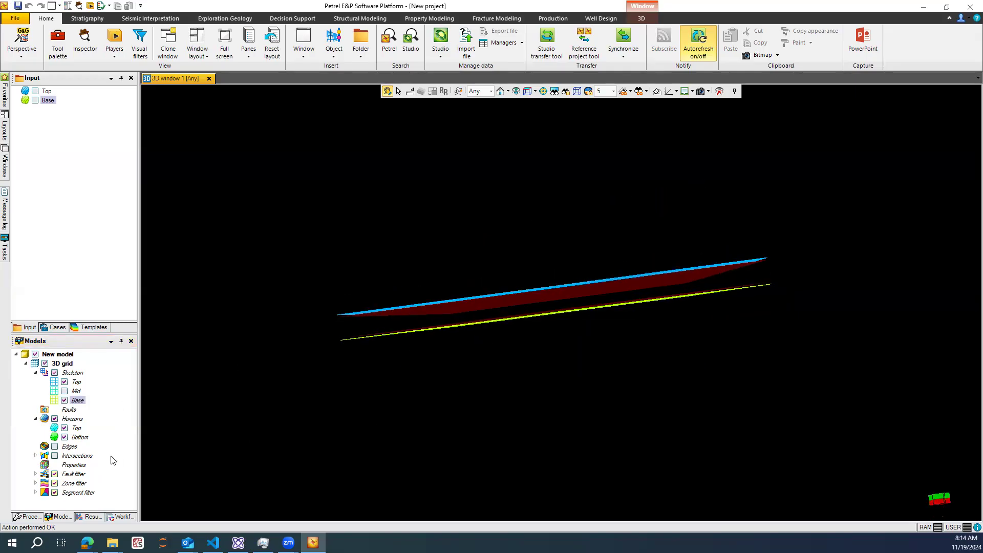
Step: Run the Layering process with 10 proportional layers for the Top - Bottom zone and inspect the model
click(26, 516)
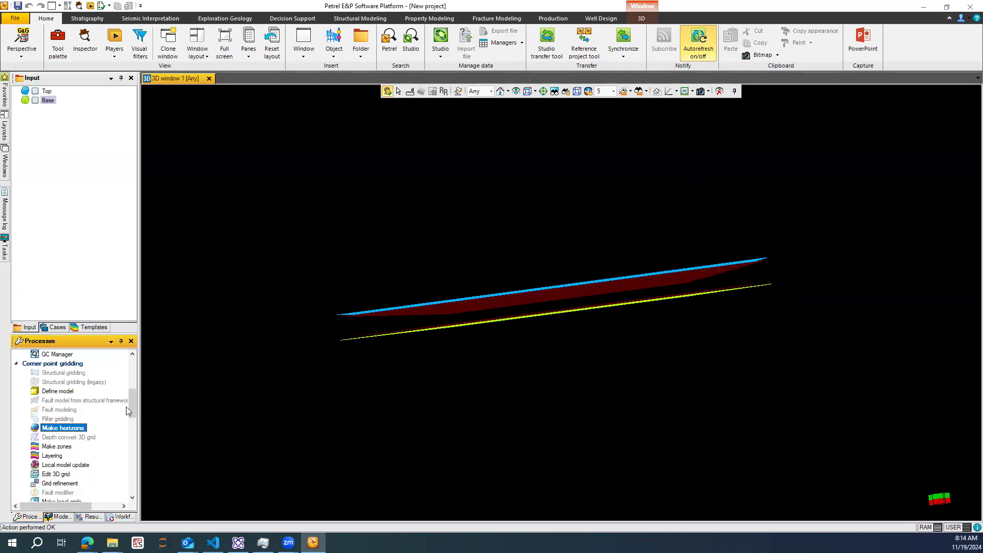
drag(134, 399, 135, 403)
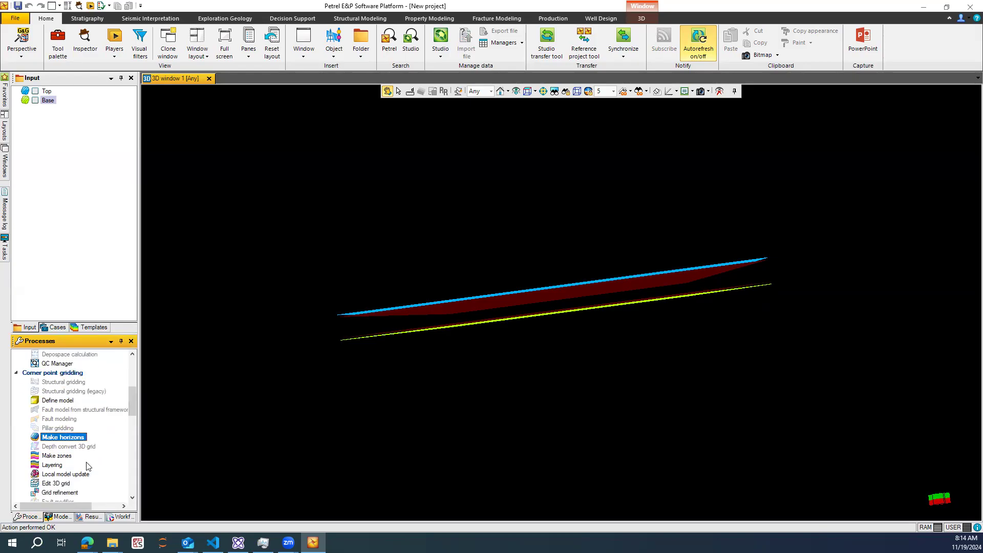
double_click(55, 465)
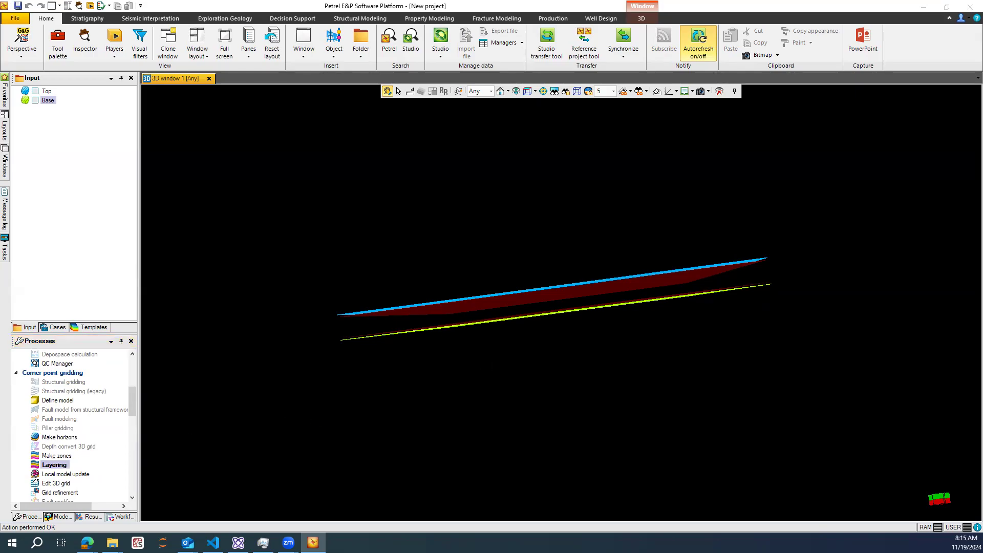
click(596, 238)
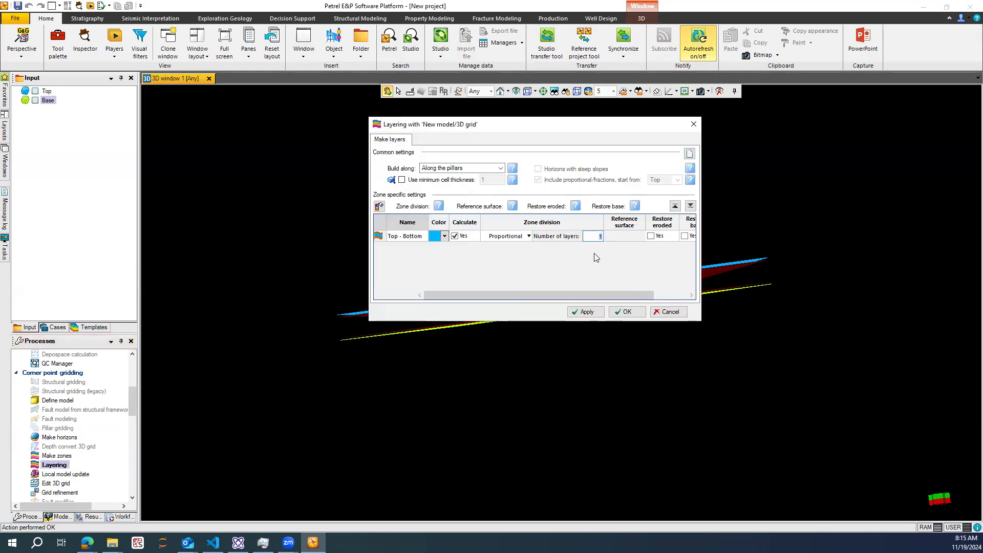
text(16)
click(587, 311)
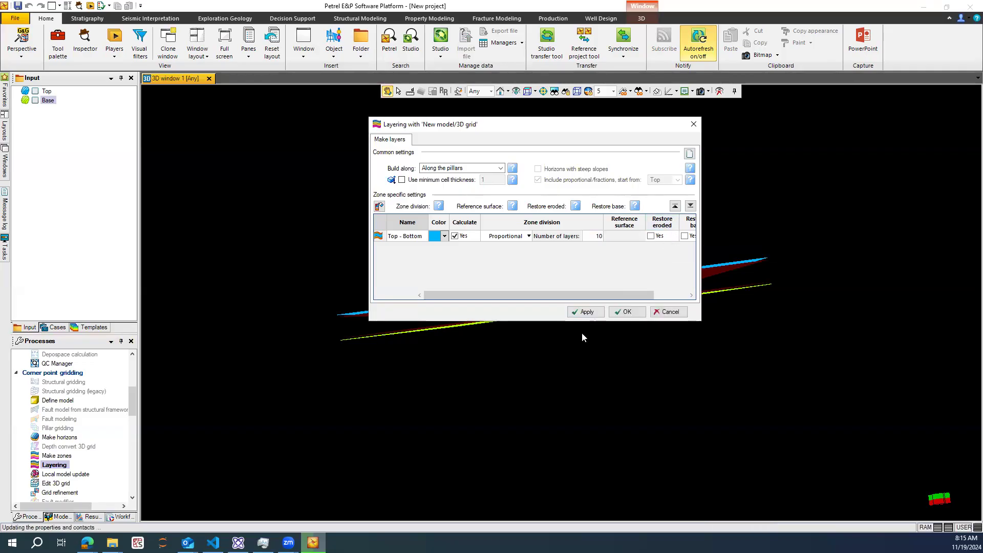
click(626, 312)
drag(490, 276, 429, 327)
drag(490, 401, 242, 421)
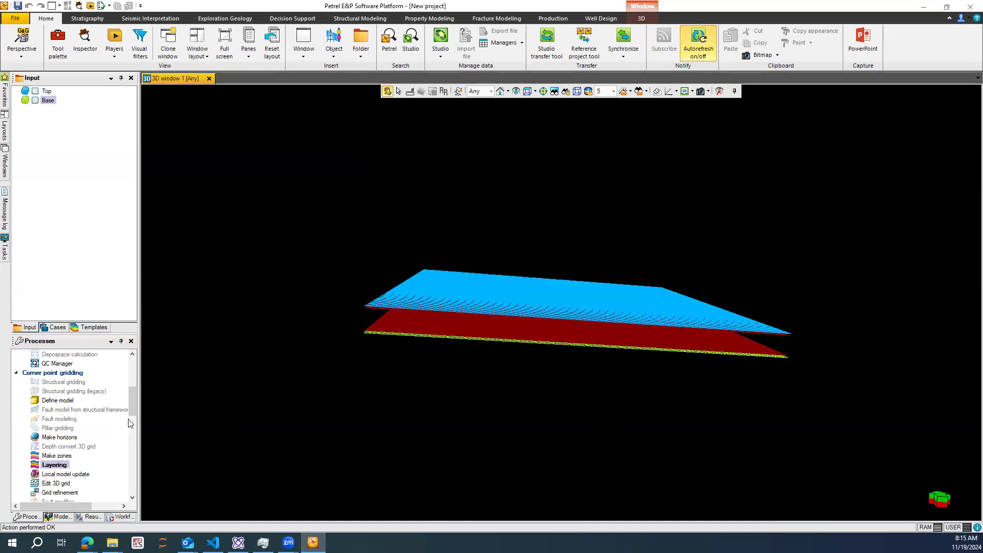
Step: Open Facies modeling for the 3D grid and unlock the settings of the Top - Bottom zone
drag(134, 400, 134, 408)
drag(443, 350, 392, 423)
drag(487, 324, 487, 313)
drag(130, 410, 148, 370)
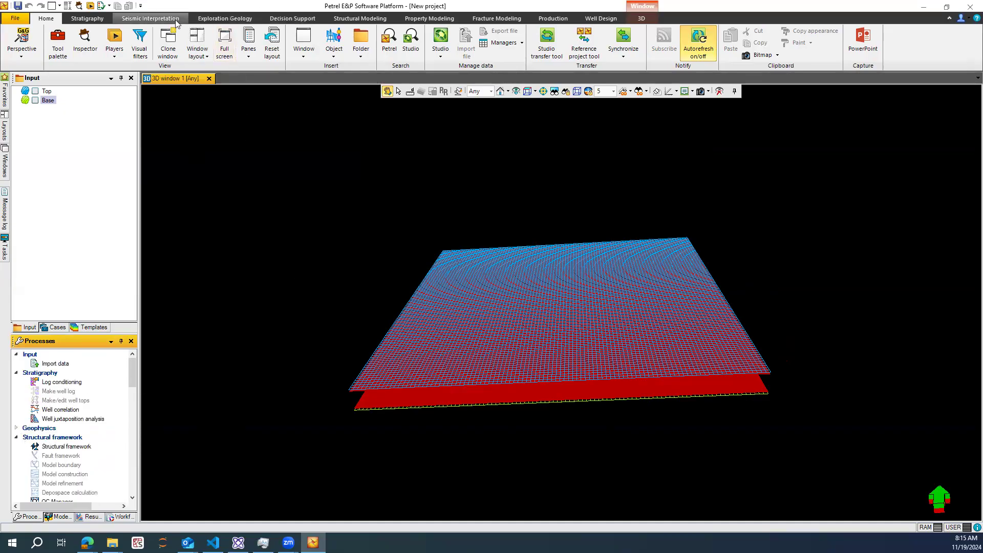
click(450, 20)
scroll(125, 432, down, 10)
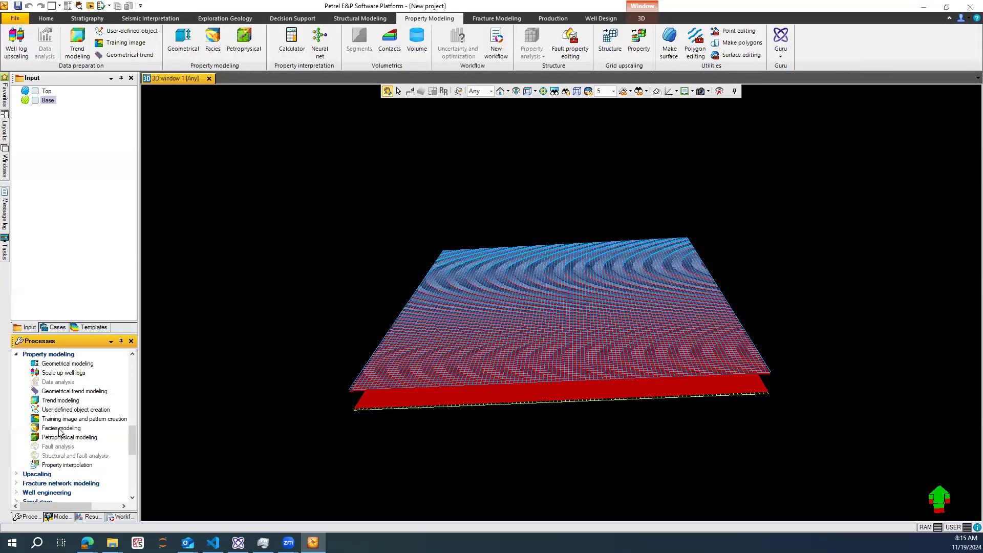
click(59, 428)
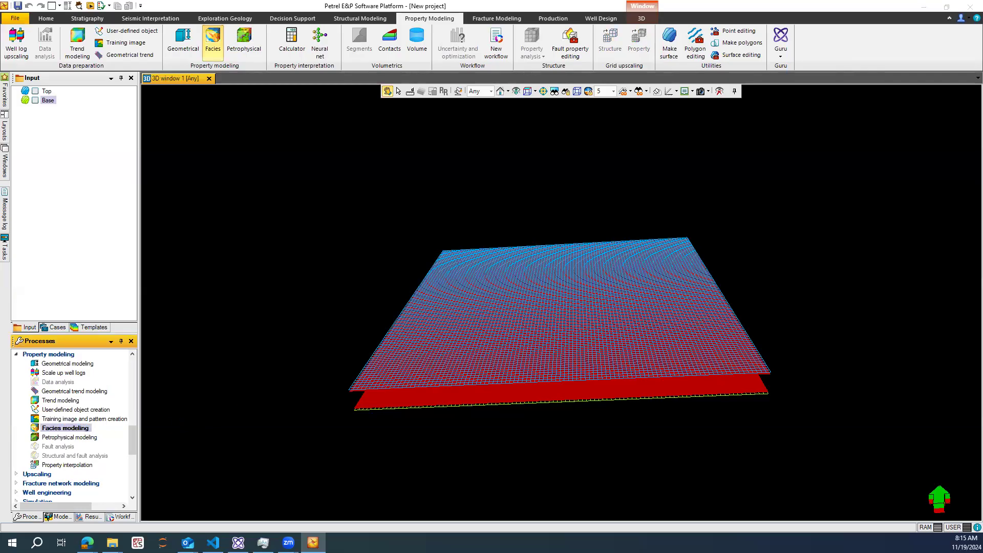
click(212, 43)
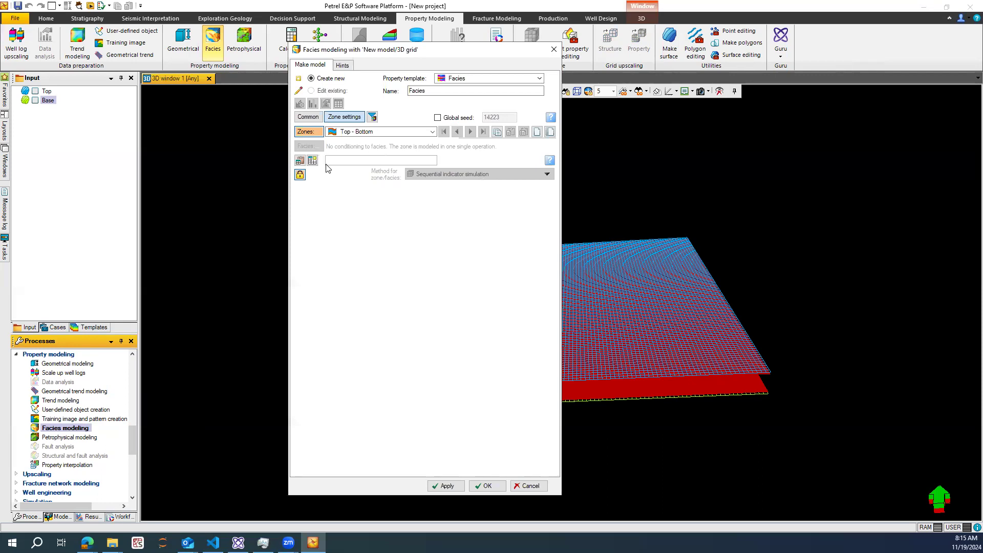
click(300, 174)
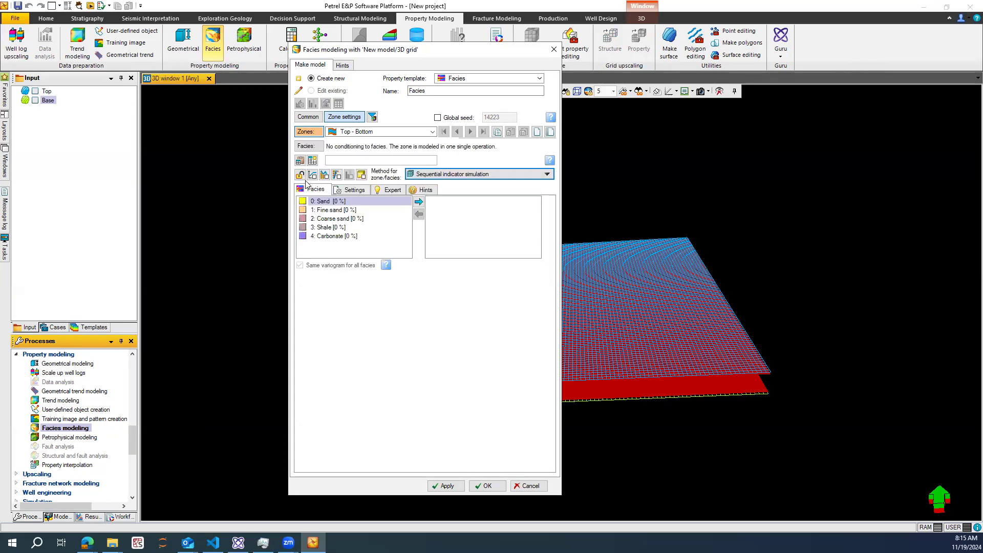
Step: Set the zone's facies method to Object modeling (stochastic) and add a new channel body
click(492, 176)
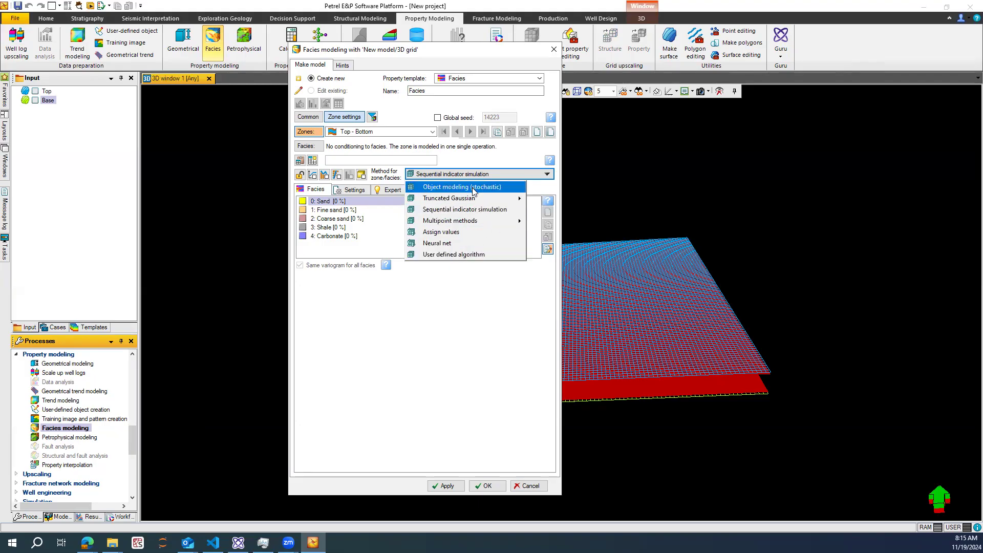
mouse_move(465, 200)
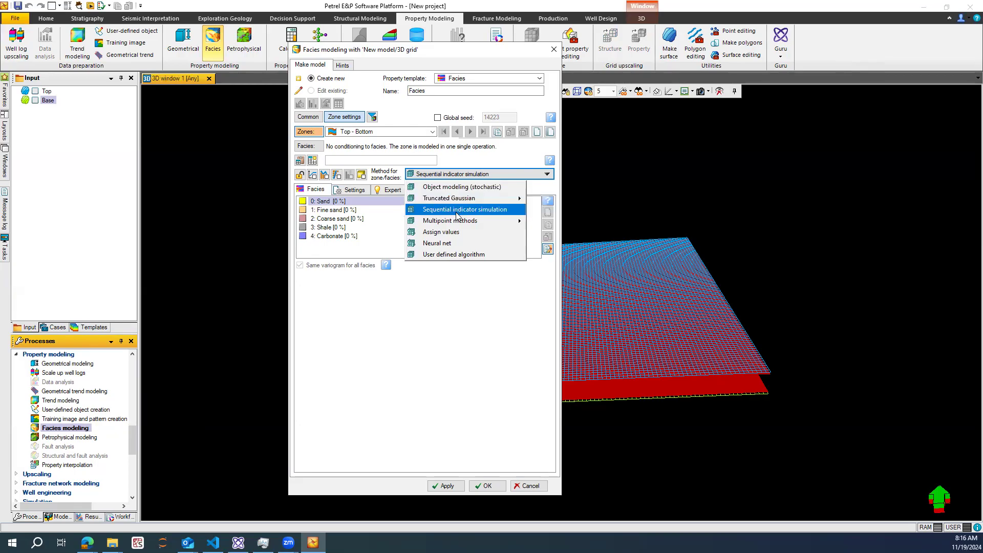
mouse_move(465, 226)
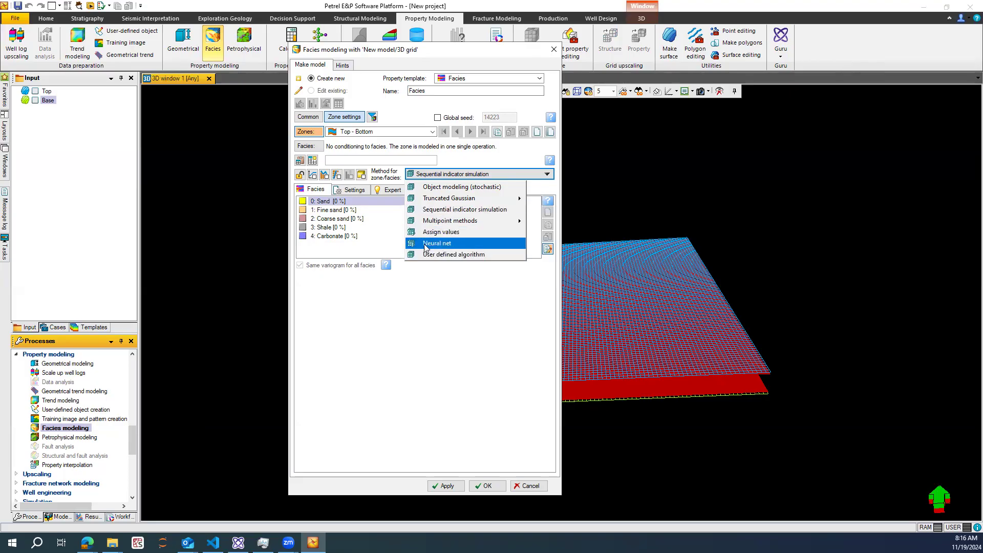
click(445, 187)
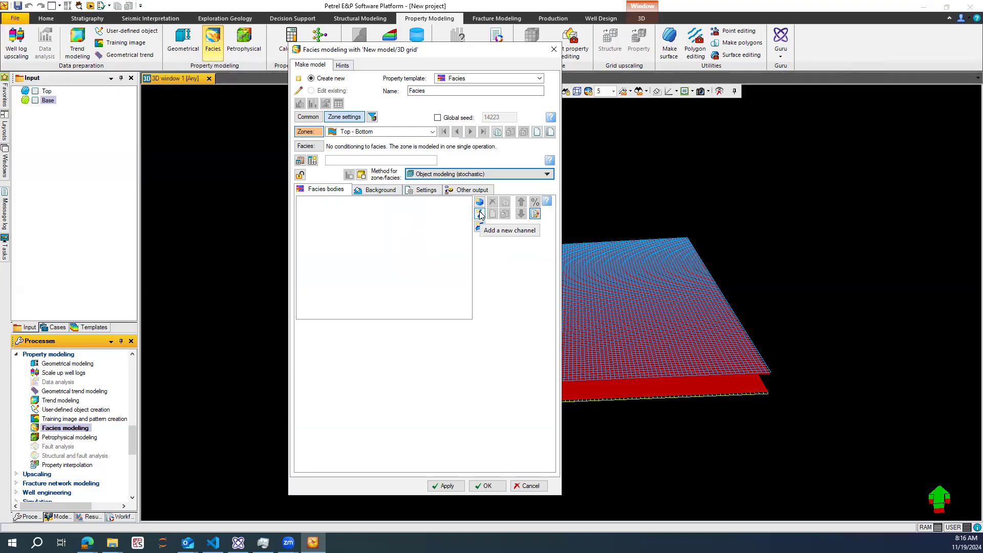
click(479, 213)
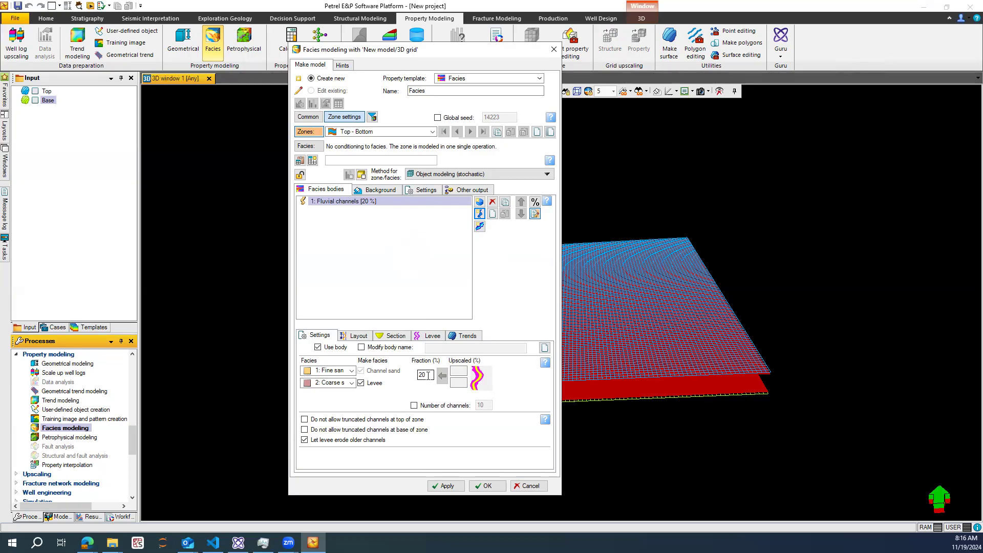
Step: Check the channel sand and levee facies choices and set the fluvial channels' fraction to 30%
click(351, 370)
click(351, 383)
click(351, 384)
click(351, 384)
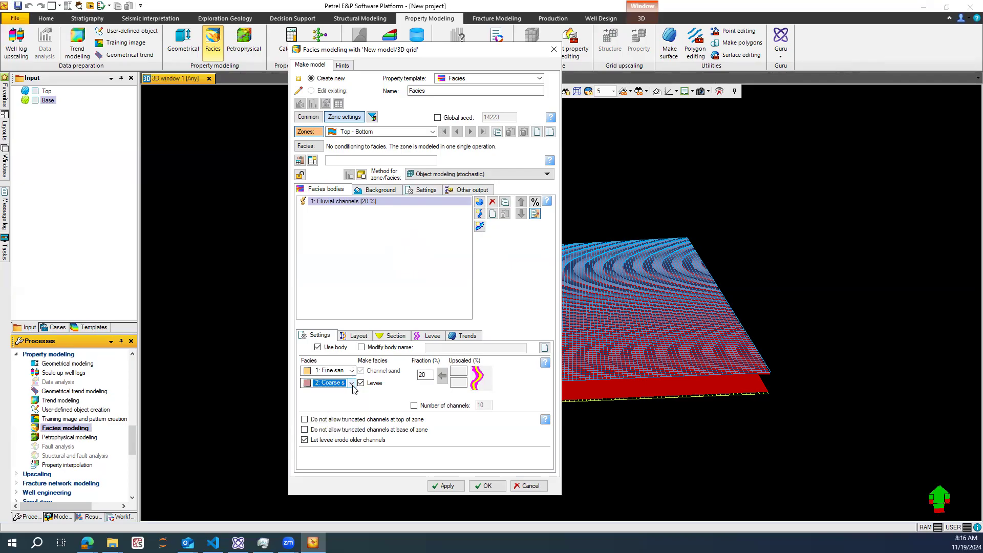
double_click(430, 374)
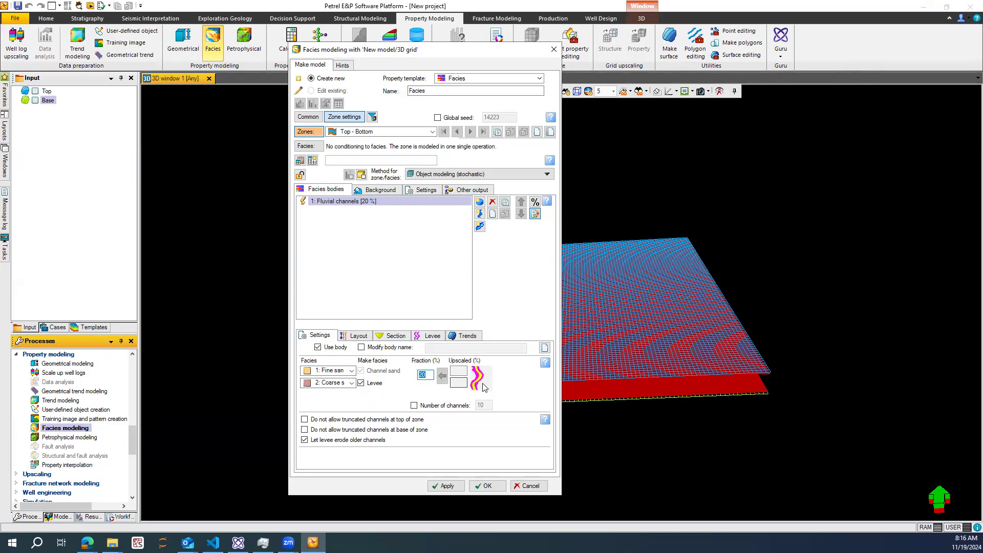
text(3)
Step: Review the channels' layout, section, levee and trend settings, and run the facies modeling with the default shape values
click(357, 335)
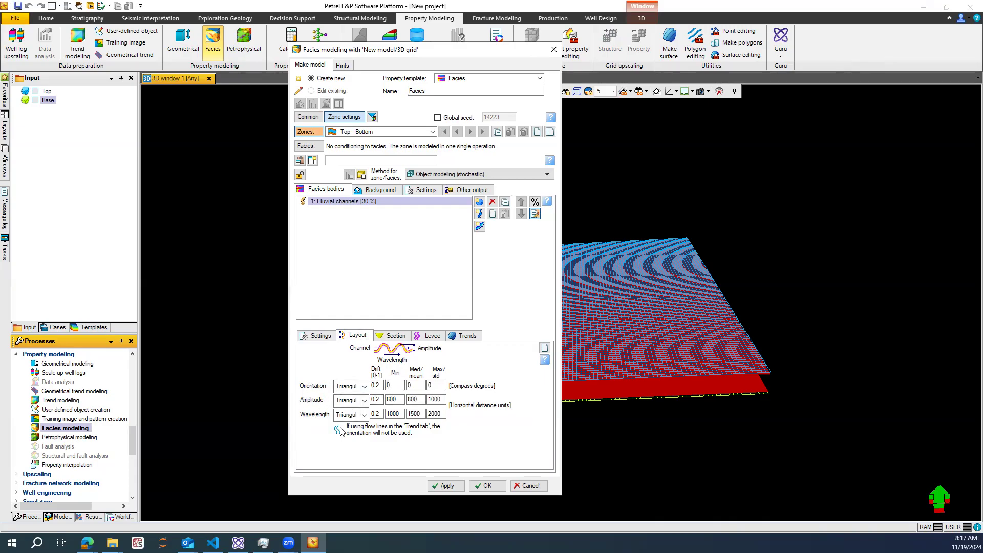
click(403, 339)
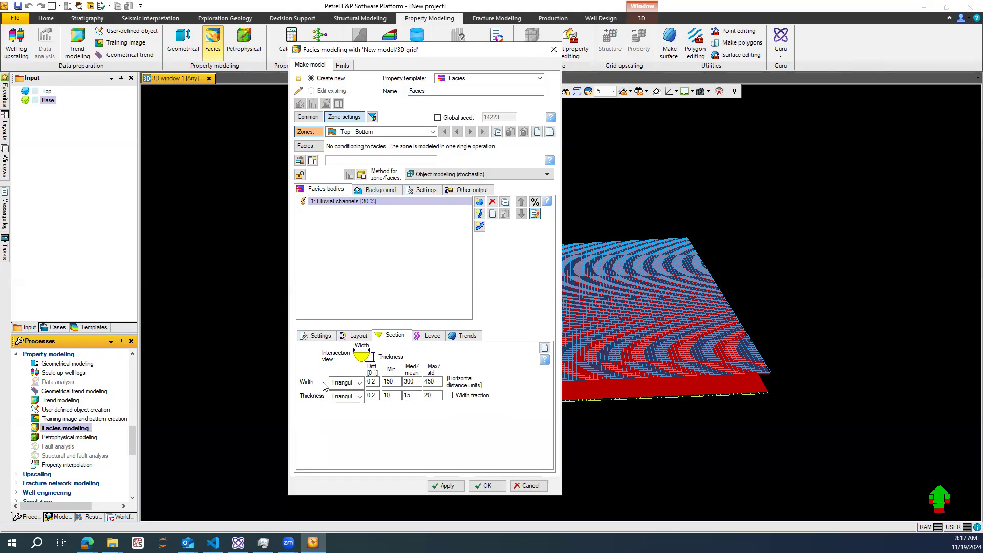
click(430, 340)
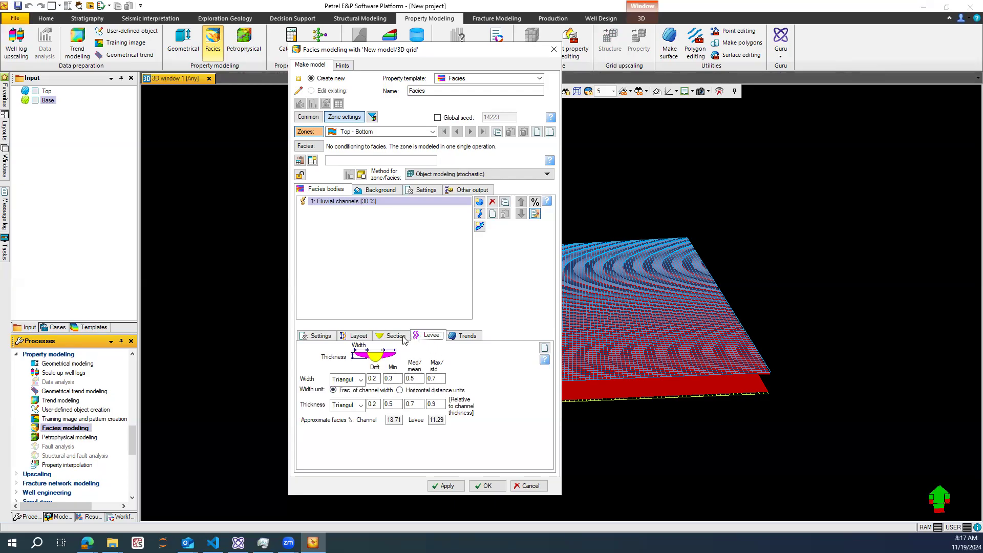
click(463, 337)
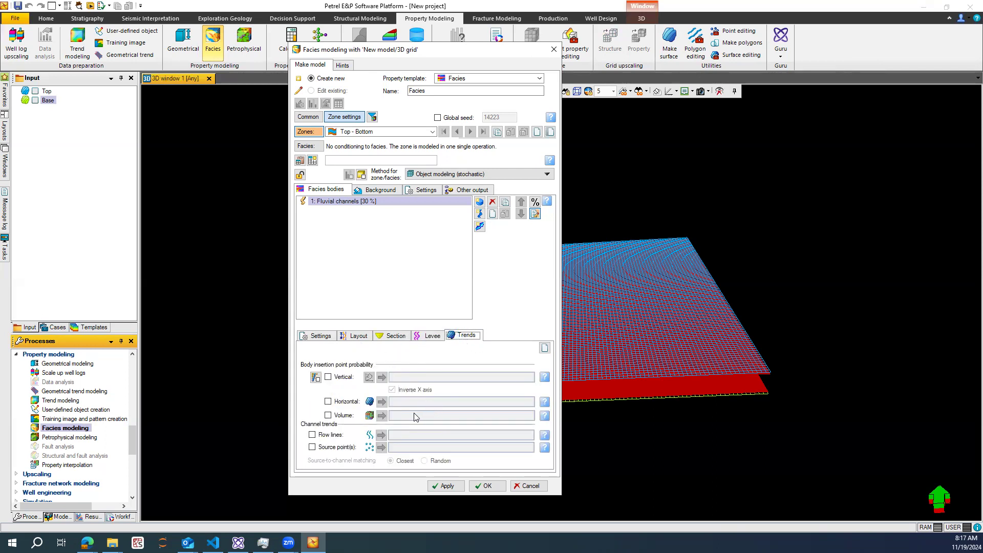
click(430, 335)
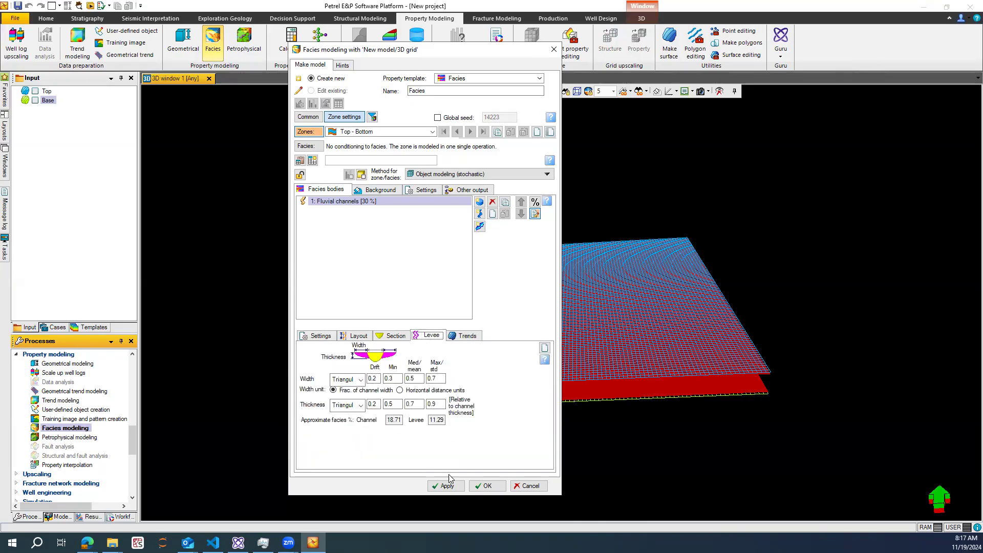
click(450, 485)
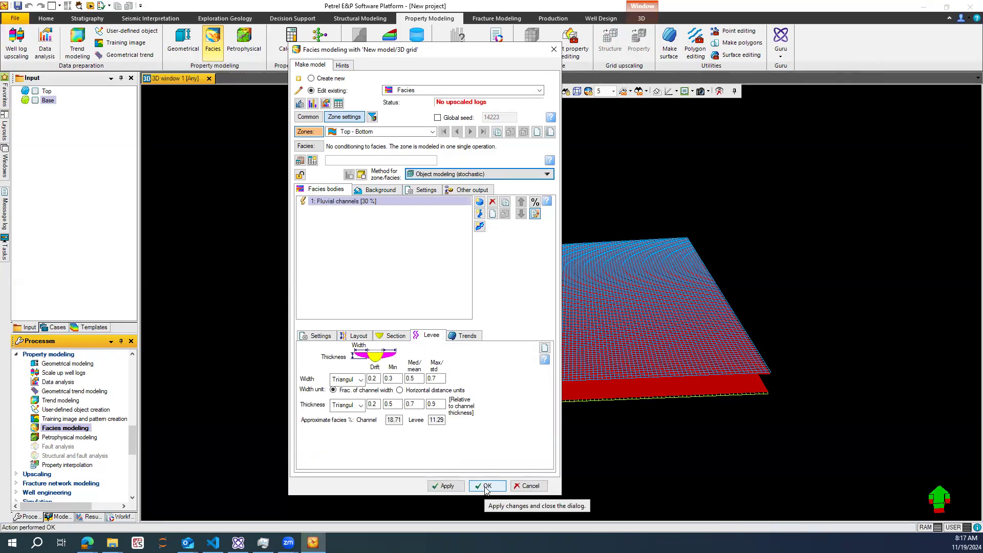
click(486, 489)
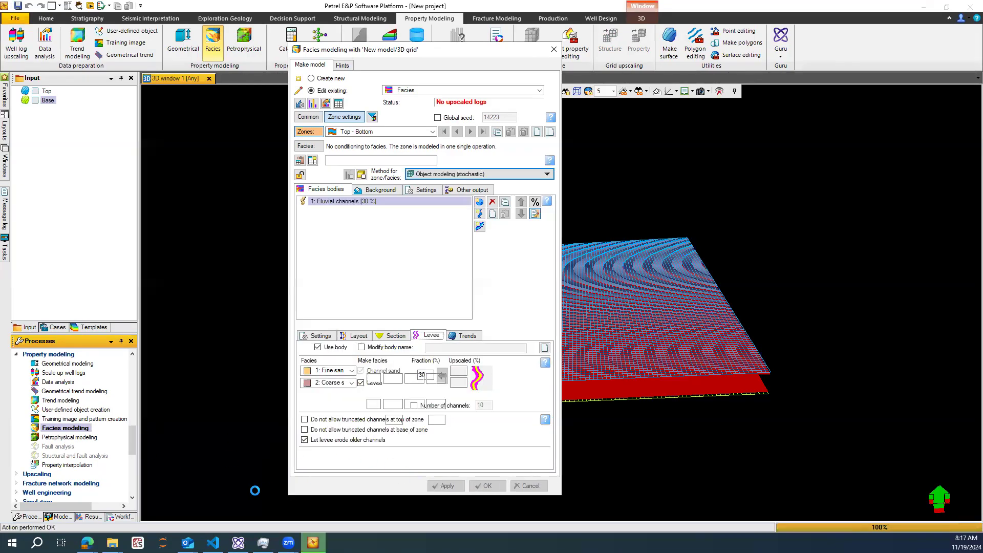
Step: Hide the skeleton grids and horizons, and display the Facies property of the 3D grid, viewing it from above
click(60, 516)
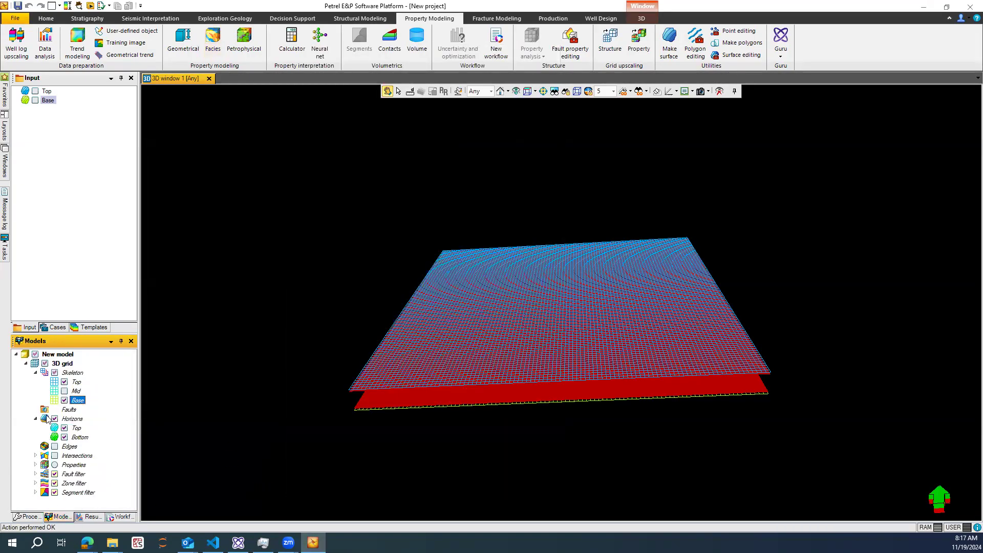
click(55, 373)
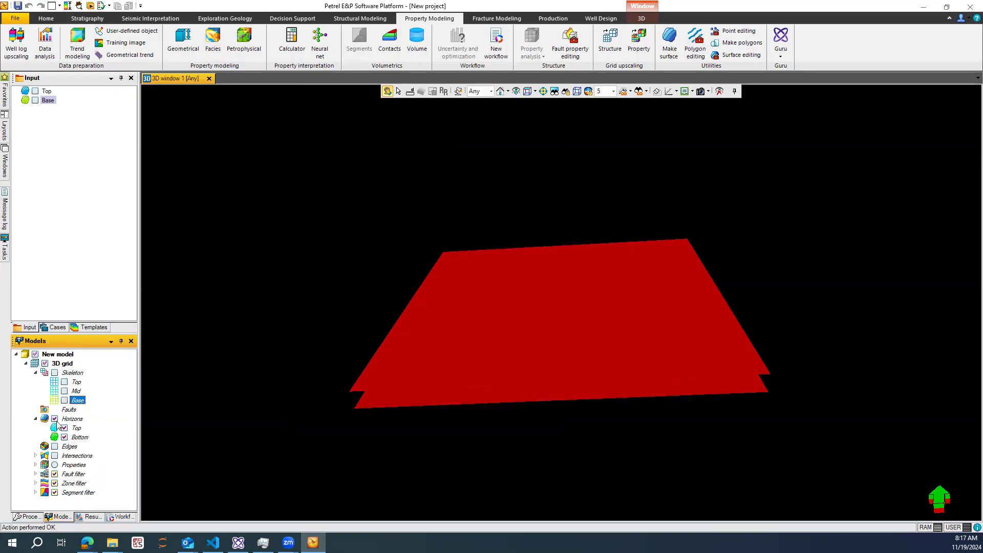
click(55, 419)
click(36, 465)
click(65, 474)
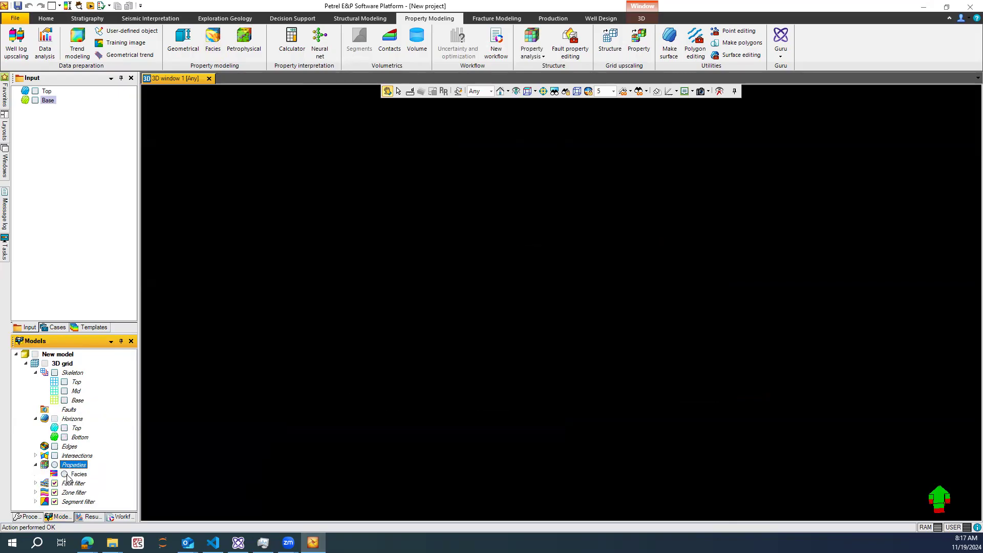
drag(504, 397, 348, 489)
click(213, 40)
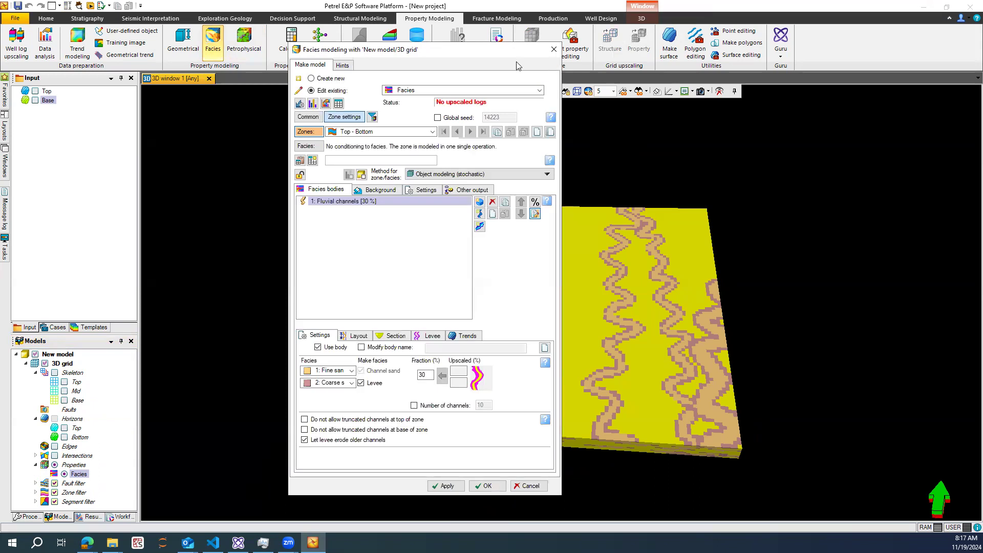
drag(397, 57, 305, 80)
click(462, 72)
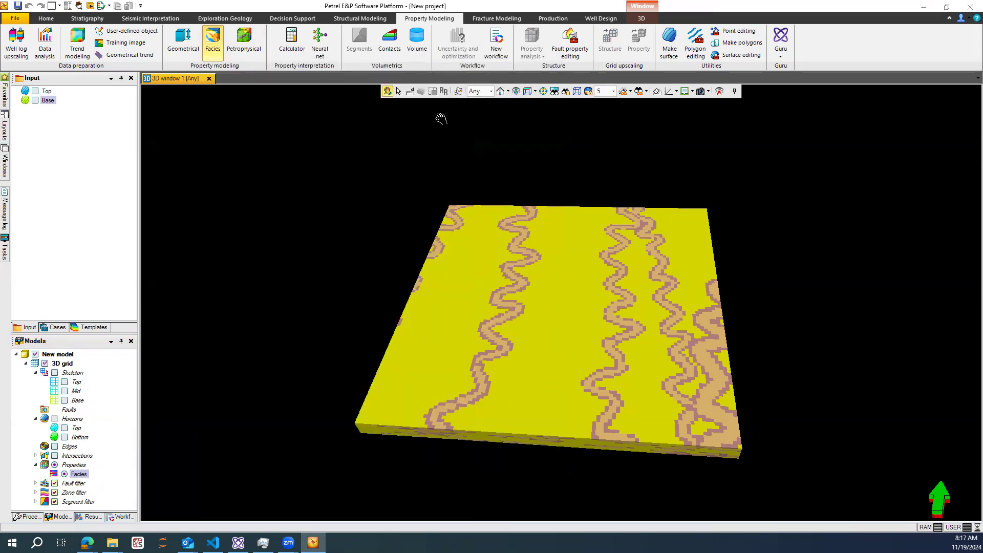
Step: Create a 1D filter from the Facies property and expand the Filters folder down to the user filters
right_click(78, 473)
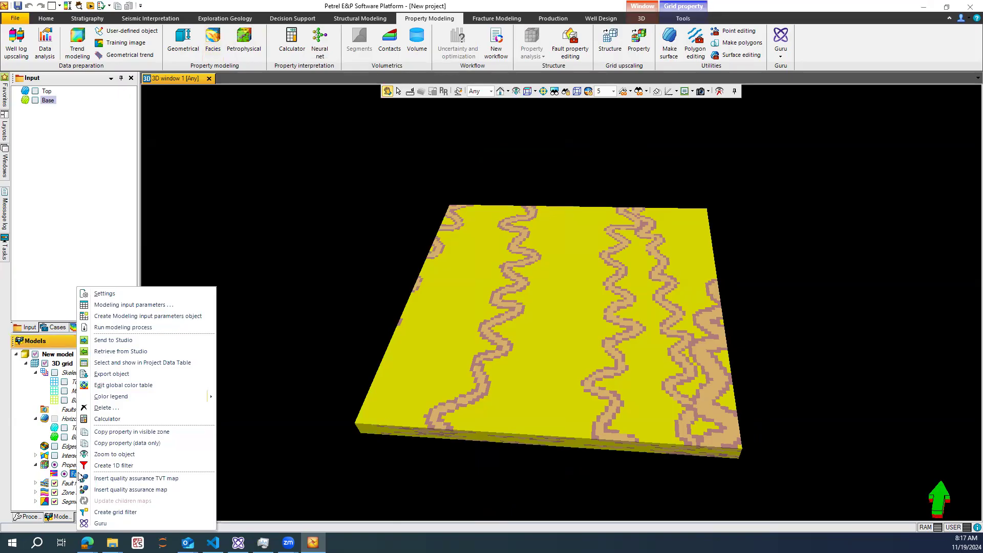
click(116, 465)
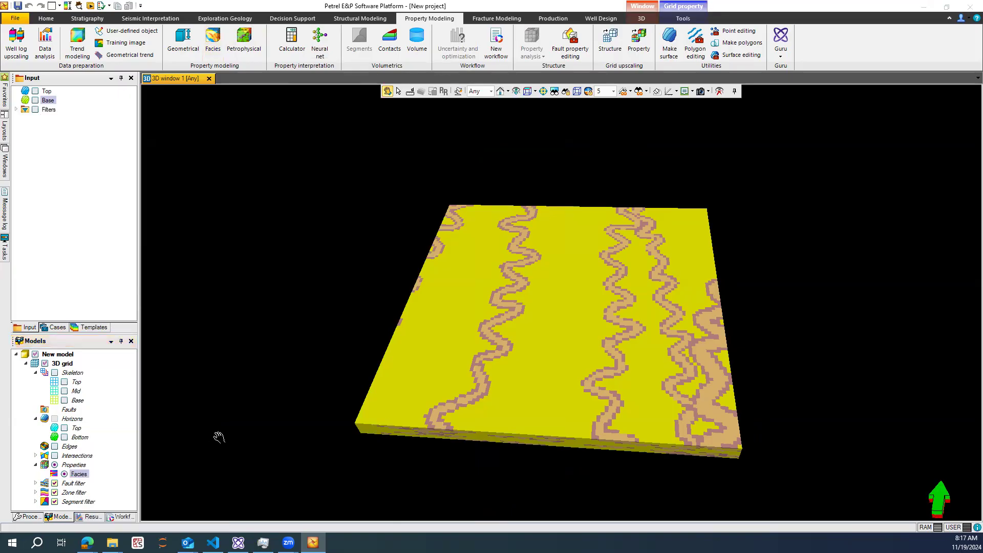
click(17, 109)
click(26, 119)
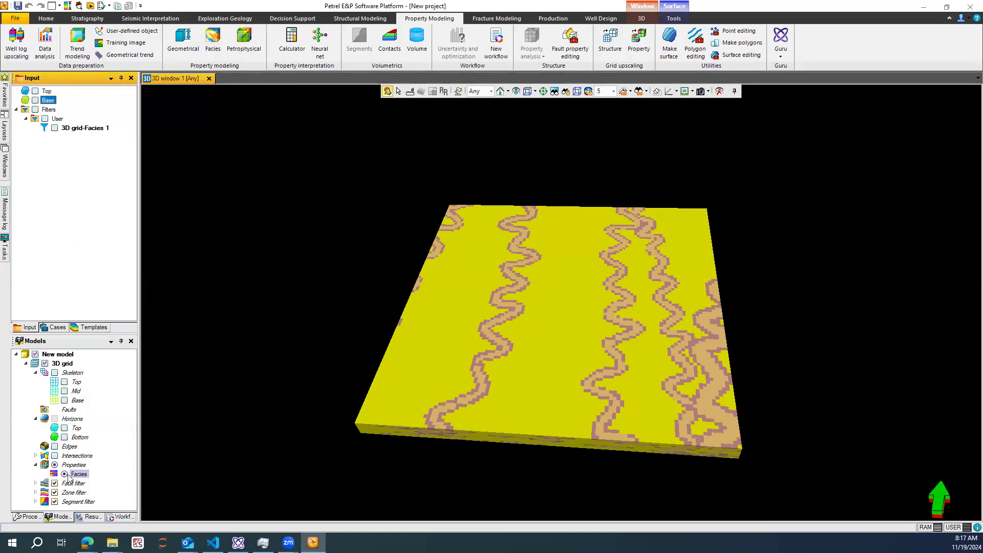
Step: Create a second 1D filter from the Facies property
right_click(80, 465)
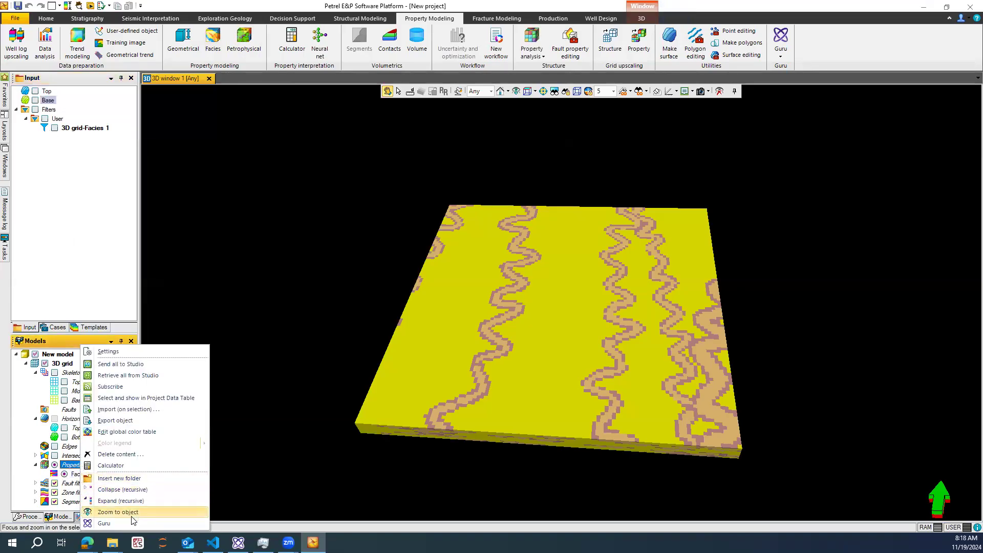
click(73, 474)
right_click(74, 474)
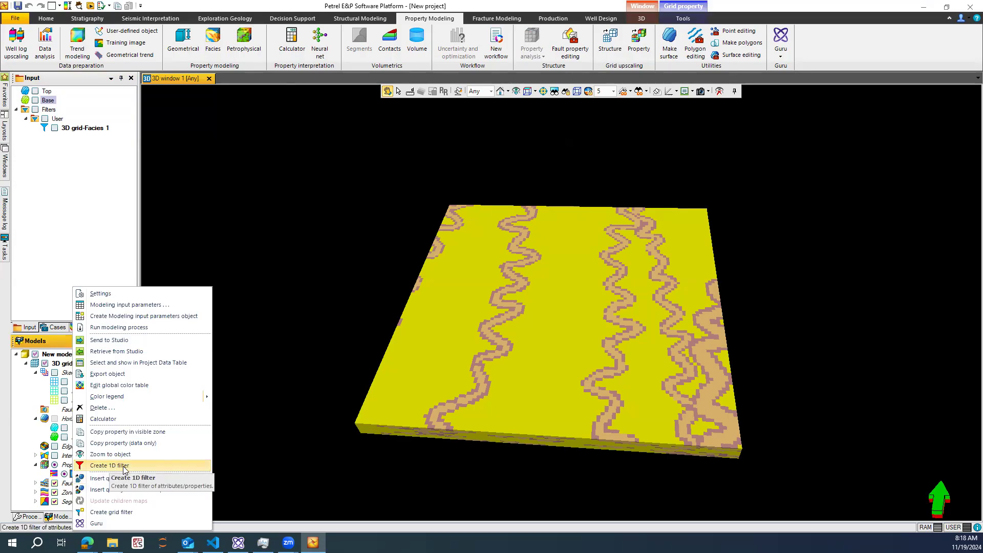
click(123, 465)
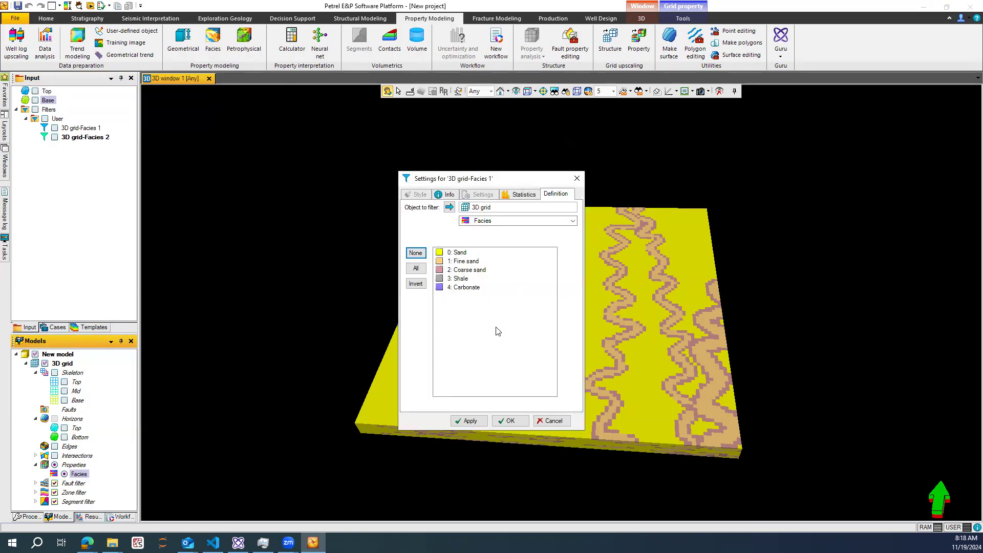
Step: Define the 3D grid-Facies 1 filter to include only Fine sand and Coarse sand, and apply it
click(465, 262)
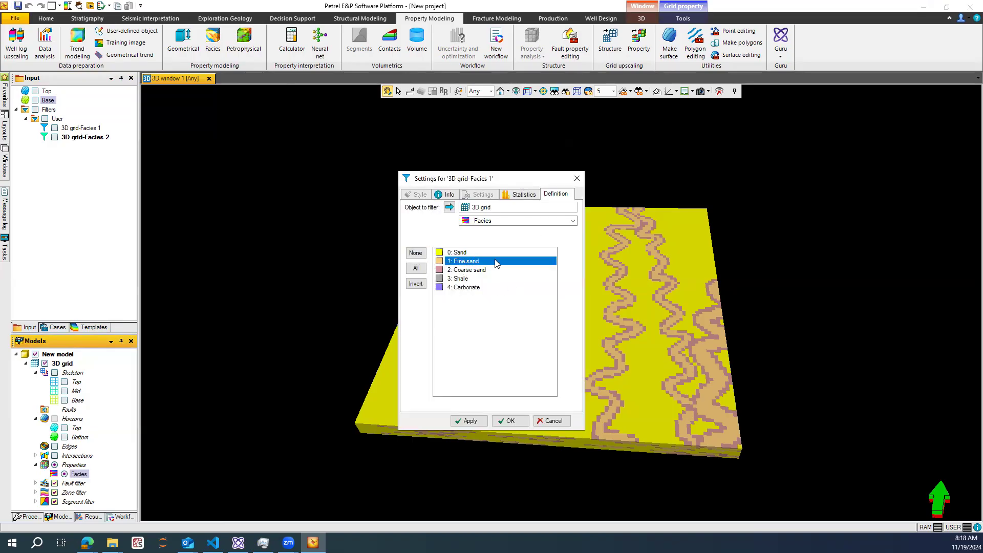
shift+click(463, 272)
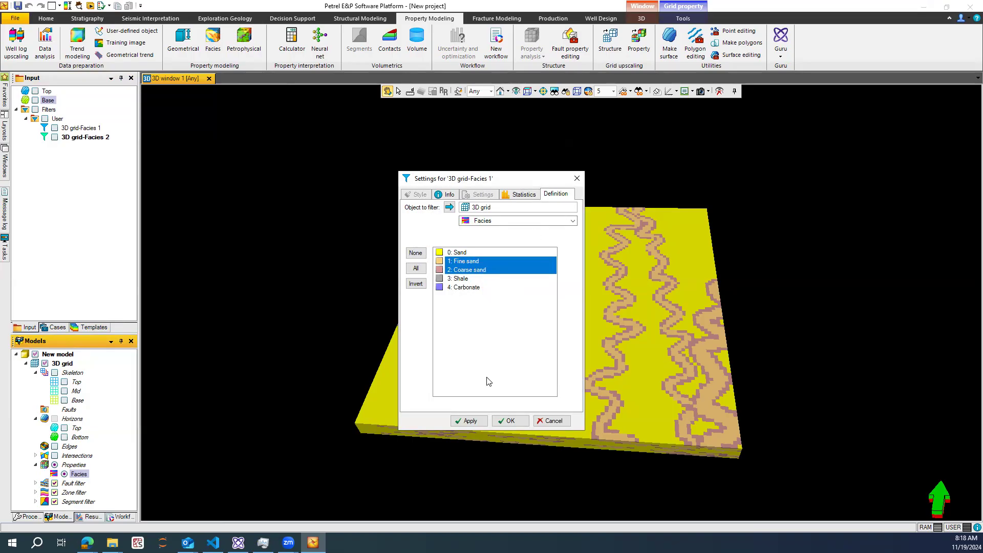
click(469, 420)
click(510, 421)
Step: Switch the 3D window to a light background and inspect the filtered channel bodies from different angles
drag(533, 363, 548, 267)
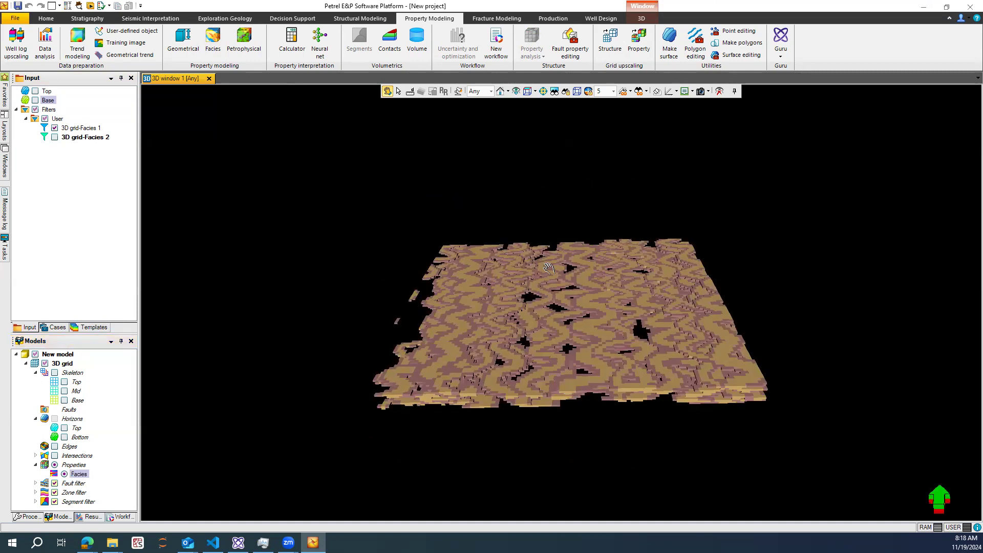
click(657, 91)
drag(604, 351, 587, 385)
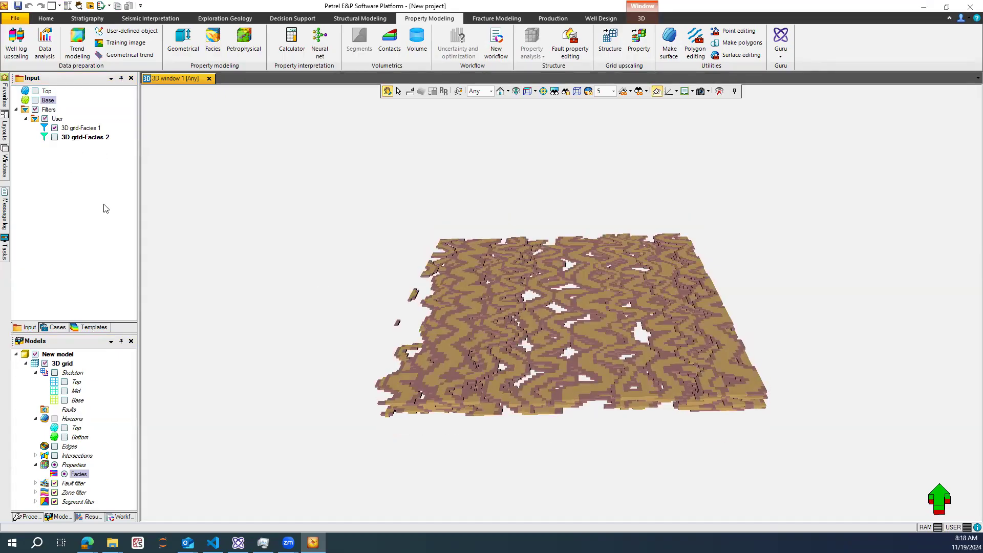
Step: Reopen Facies modeling beside the 3D model, set the fluvial channels' fraction to 20% and rerun the modeling
click(212, 41)
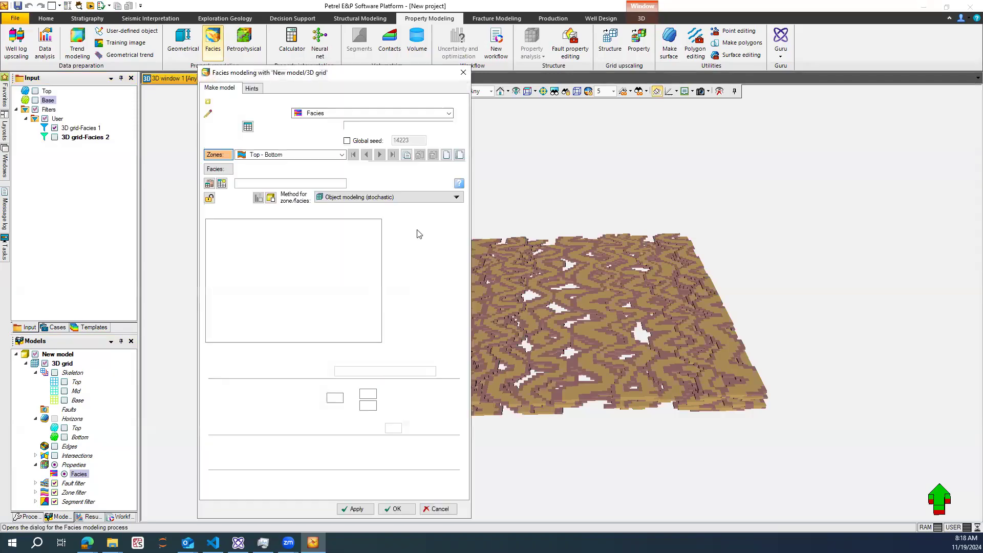
drag(328, 78, 153, 57)
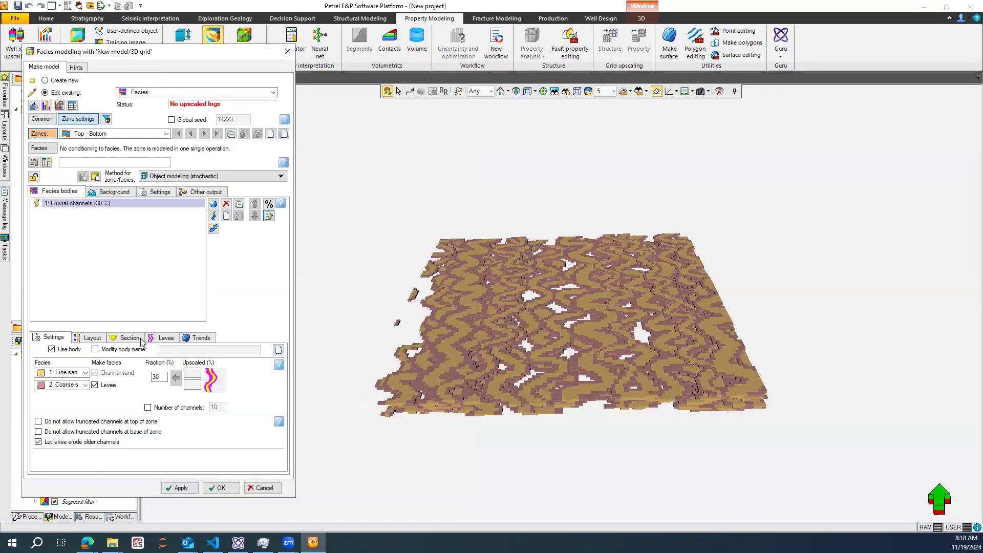
double_click(158, 377)
text(20)
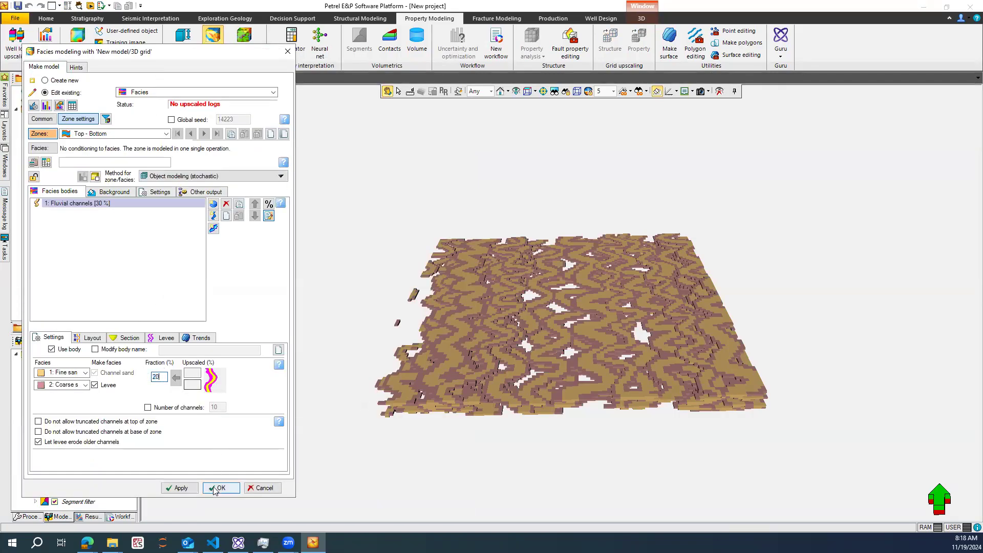
click(176, 487)
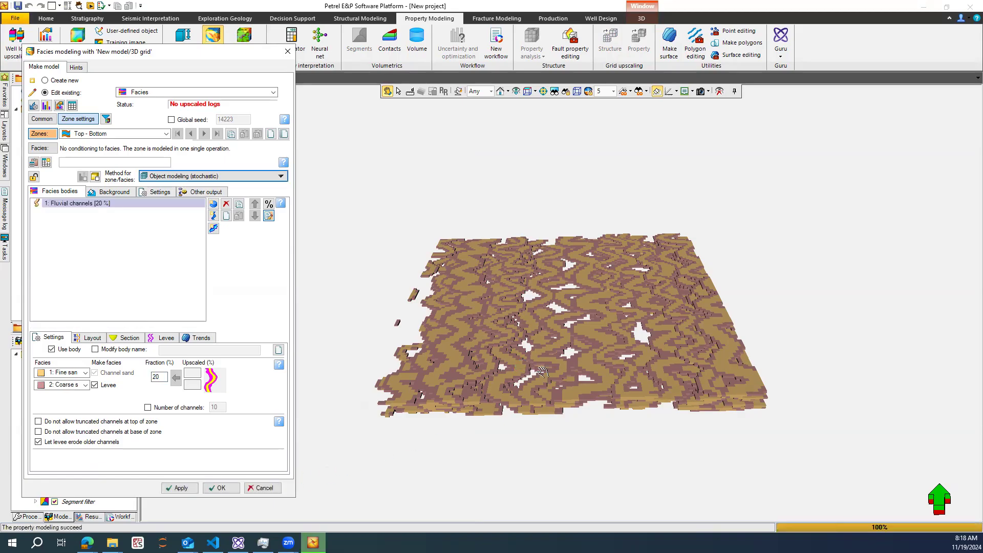
Step: Set the fluvial channels' fraction to 10%, rerun the modeling and inspect the channels from the side and above
double_click(157, 378)
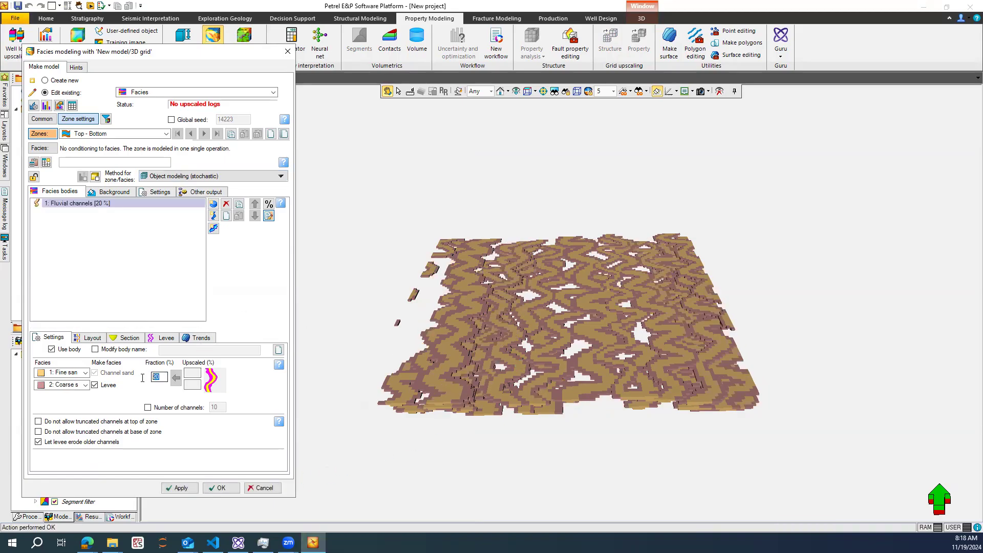
text(10)
click(179, 487)
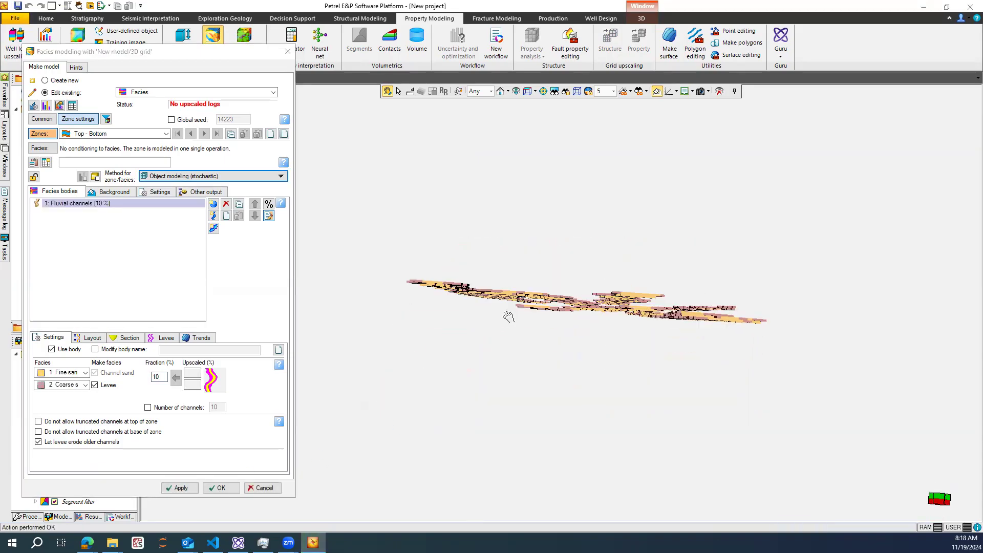
drag(504, 413, 510, 426)
Step: Turn on the axis display for 3D window 1 and inspect the channels within the axes
click(228, 61)
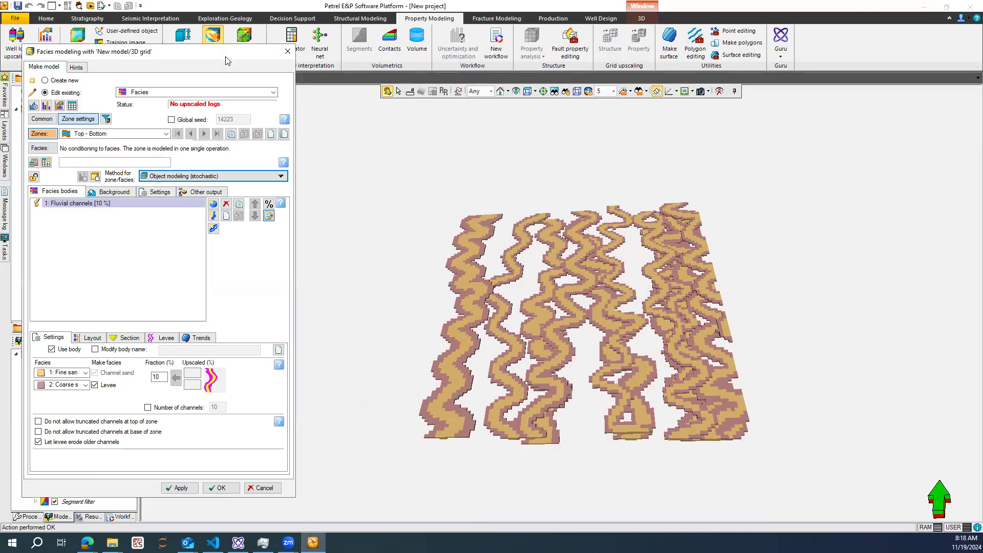
drag(228, 61, 557, 156)
click(5, 166)
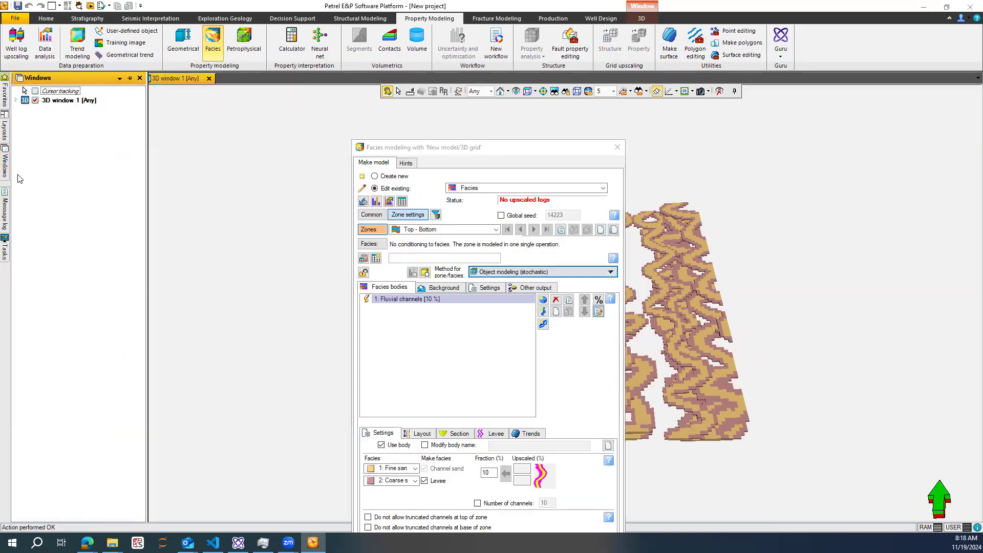
click(16, 100)
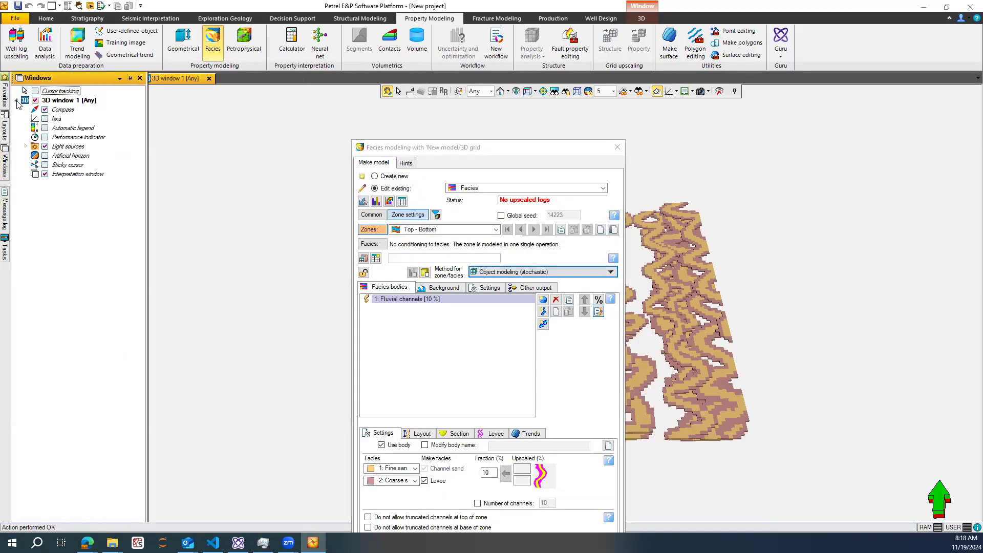
click(45, 118)
drag(449, 155, 84, 138)
drag(424, 278, 517, 297)
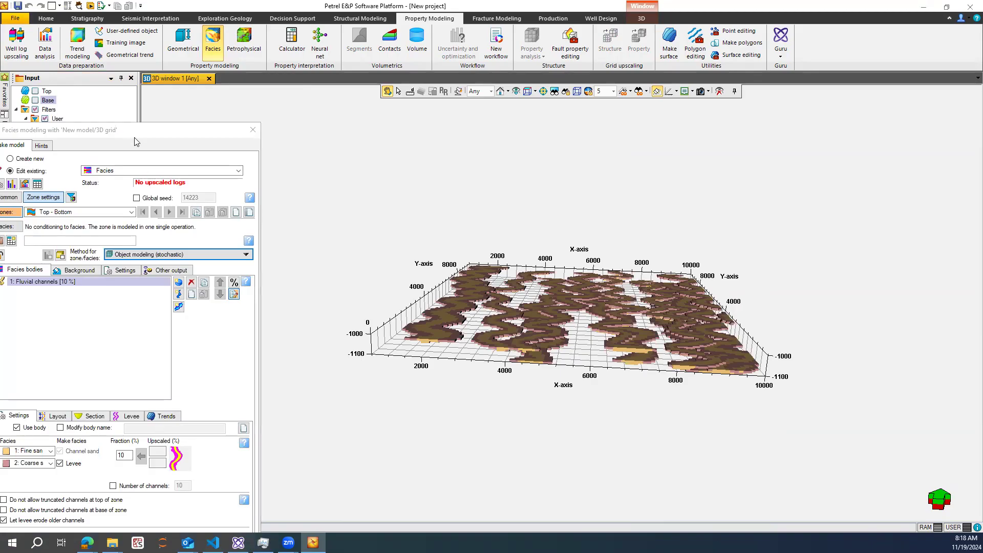
Step: Set the fluvial channels' fraction to 40%, rerun the facies modeling and inspect the channels from above and the side
drag(135, 138, 148, 88)
double_click(134, 405)
text(40)
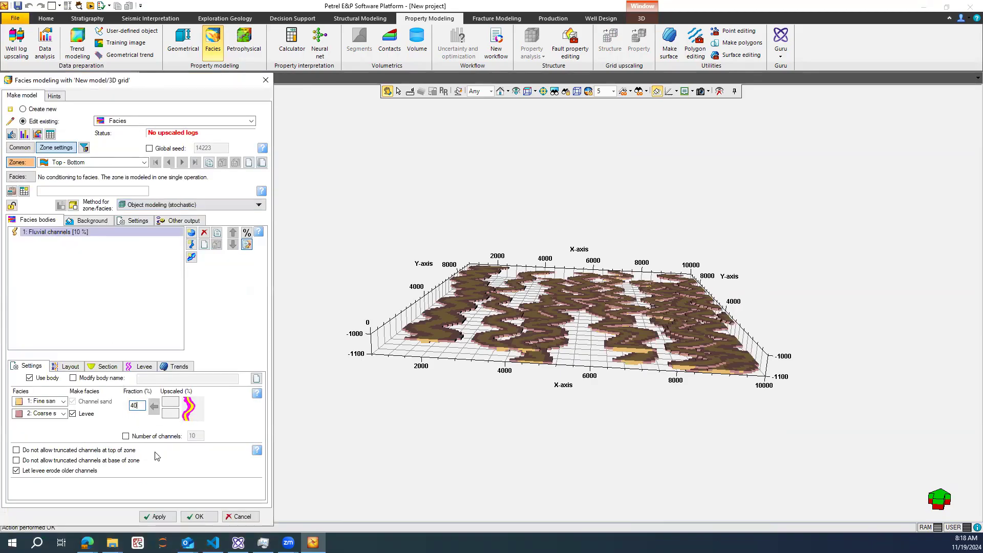
click(159, 516)
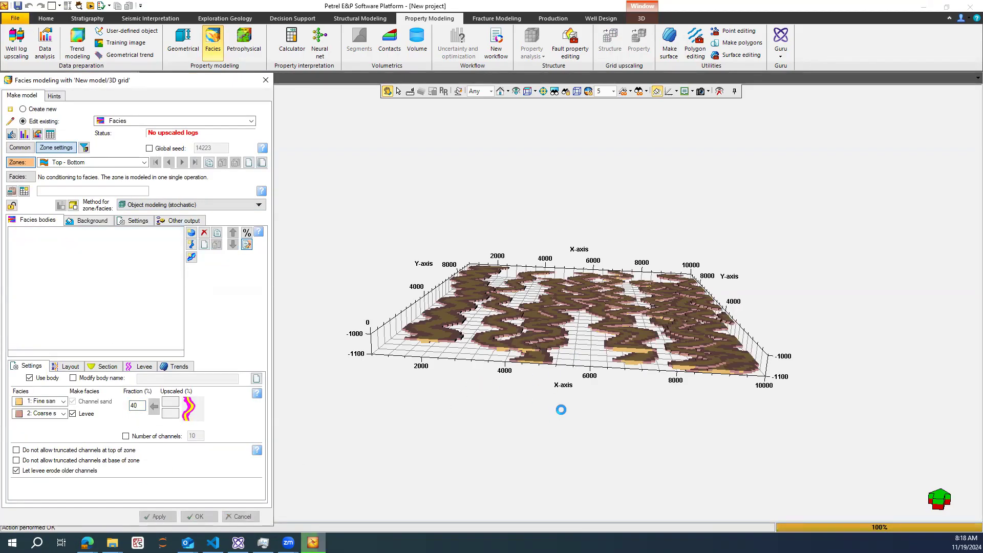
drag(530, 348, 533, 419)
drag(550, 379, 541, 338)
Step: Set the fluvial channels' fraction to 25%, rerun the modeling and view the channels from a higher angle
double_click(128, 406)
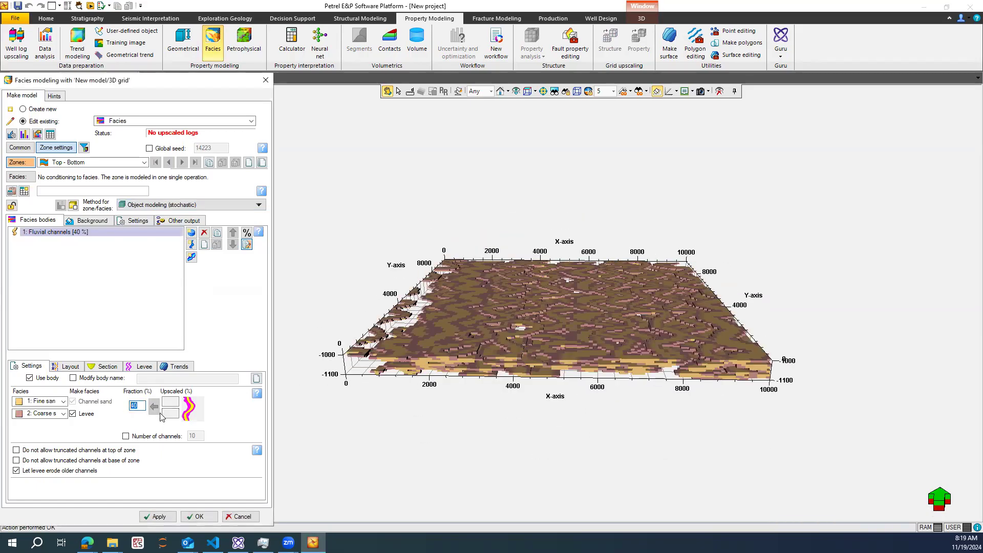
text(25)
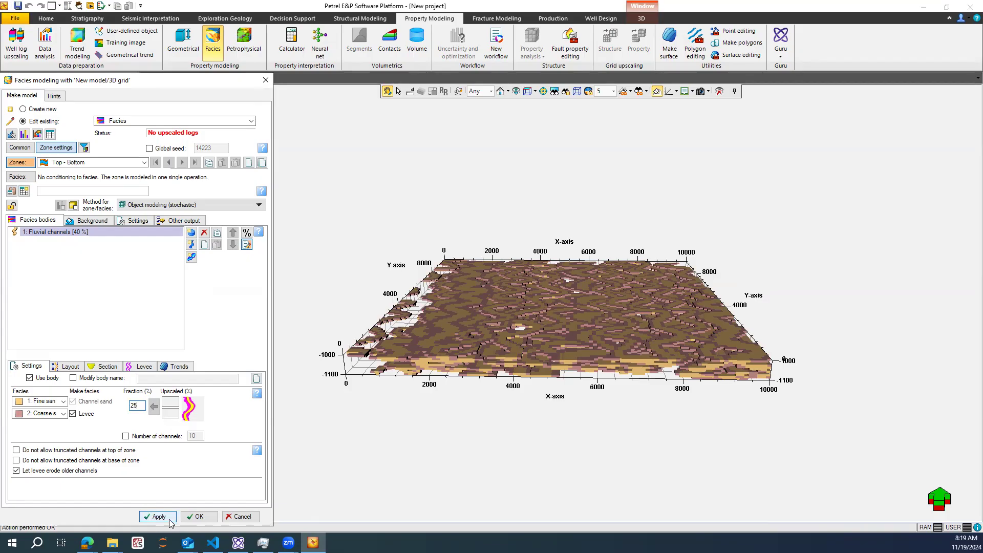
click(157, 516)
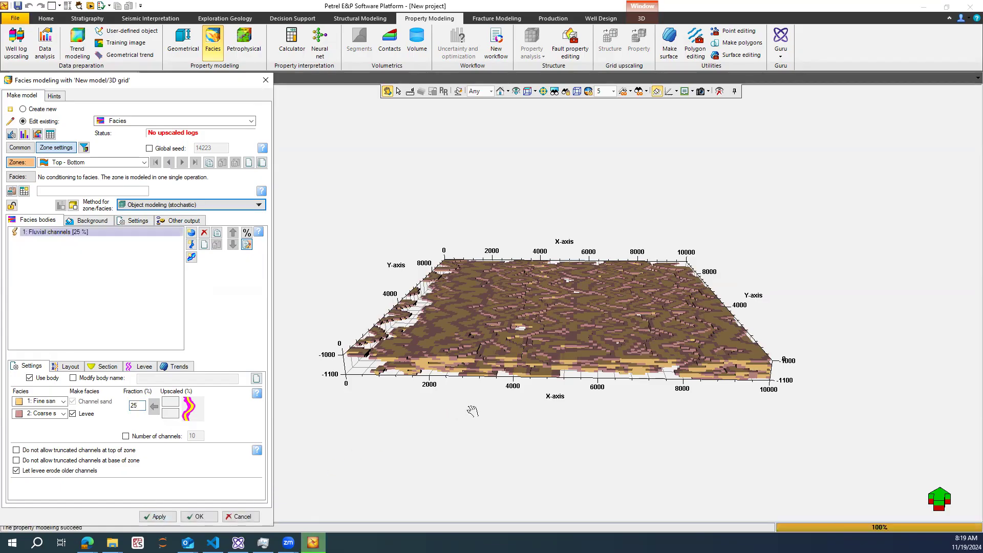
drag(453, 366, 445, 393)
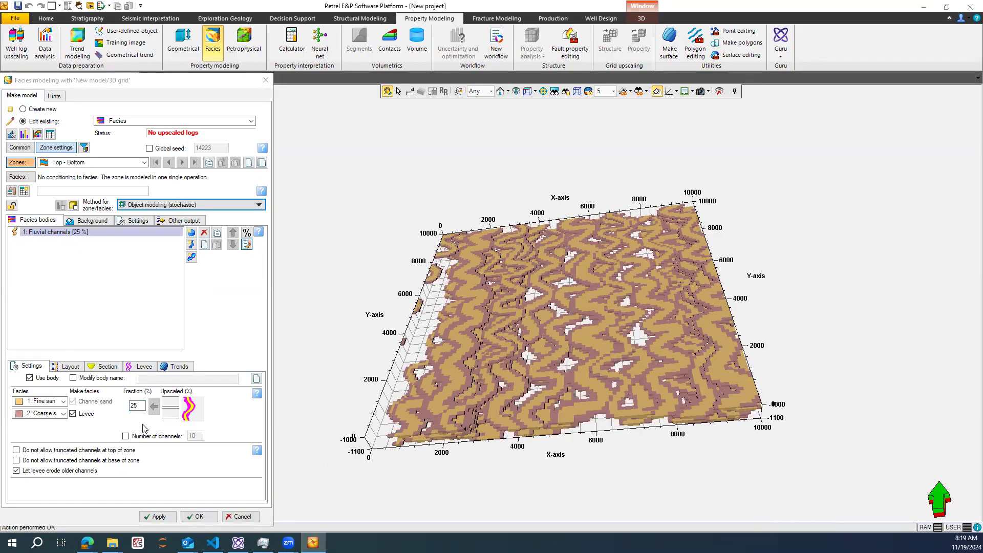
Step: Set the fluvial channels' fraction to 20% and rerun the facies modeling
double_click(143, 405)
text(20)
click(157, 516)
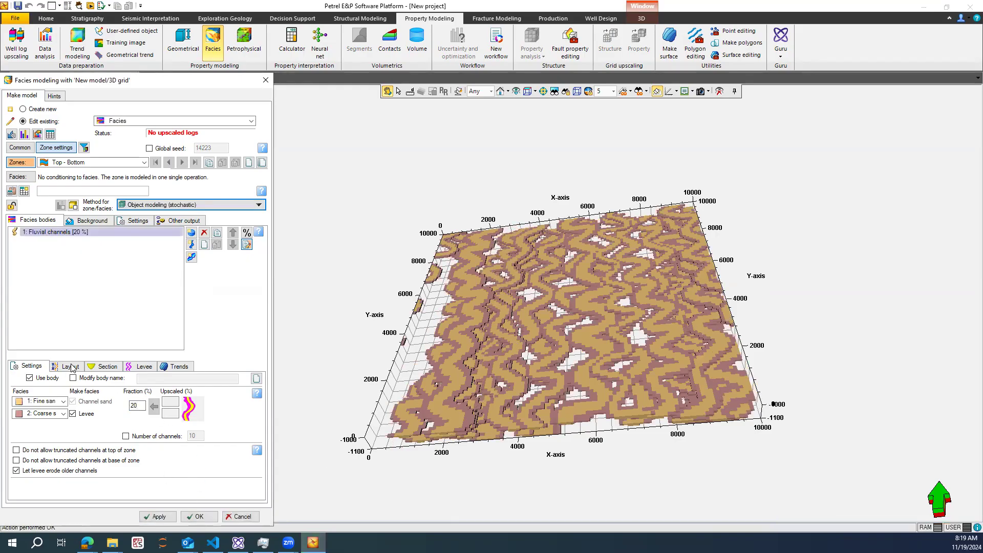
Step: Set the channel section width to minimum 300, mean 400 and maximum 500, rerun the modeling and inspect the channels
click(108, 366)
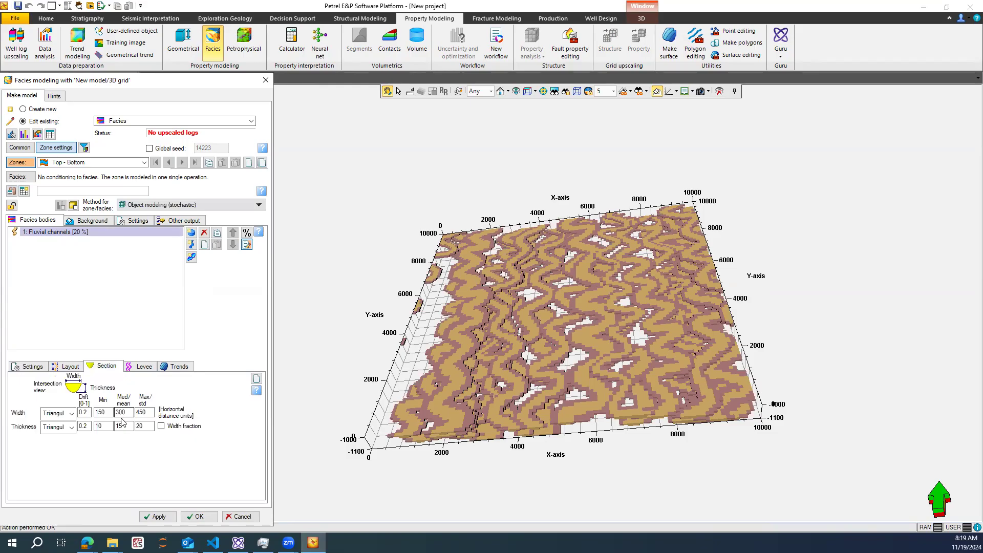
drag(112, 413, 89, 412)
text(300)
key(Tab)
key(Tab)
text(500)
double_click(125, 412)
text(400)
click(155, 516)
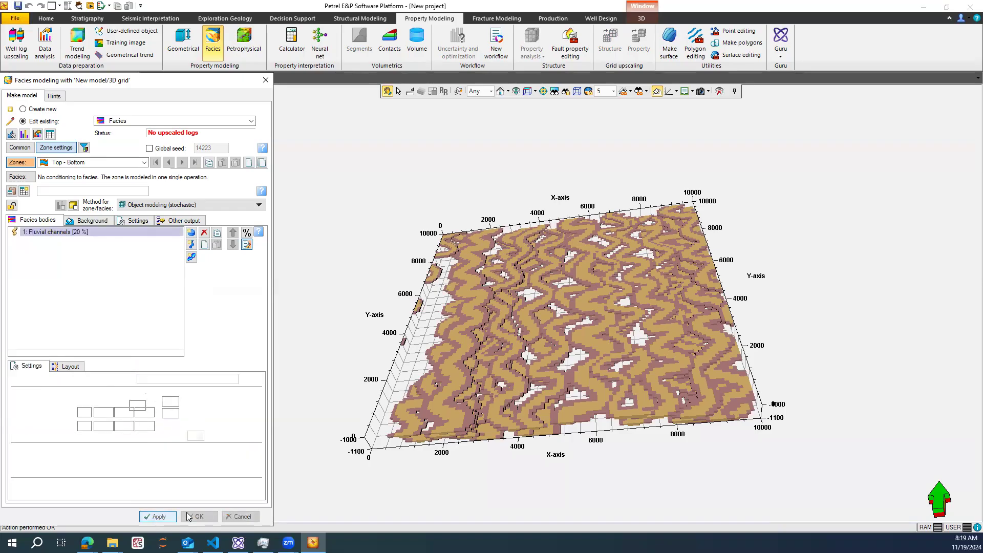
drag(573, 358, 515, 380)
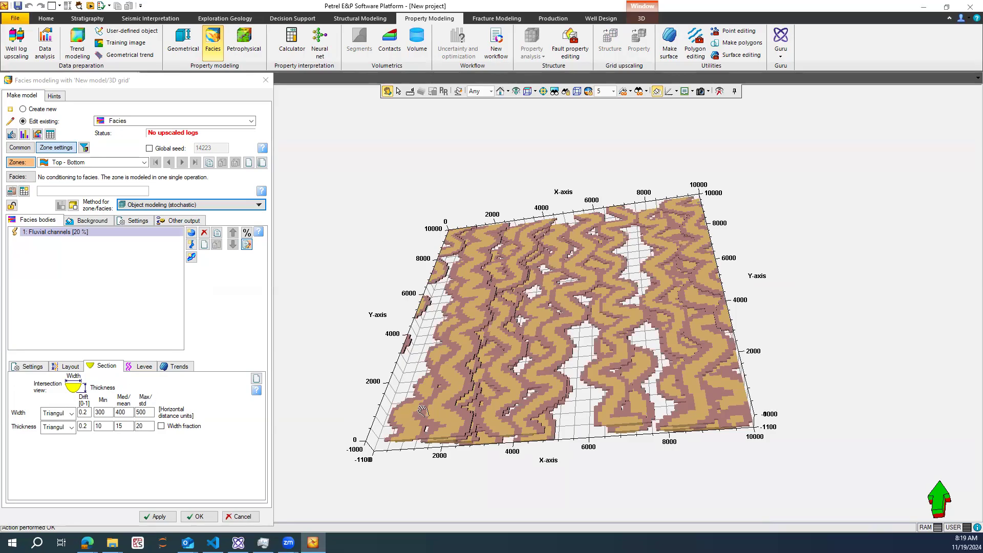
mouse_move(507, 430)
mouse_down()
mouse_move(505, 415)
mouse_move(504, 429)
mouse_up()
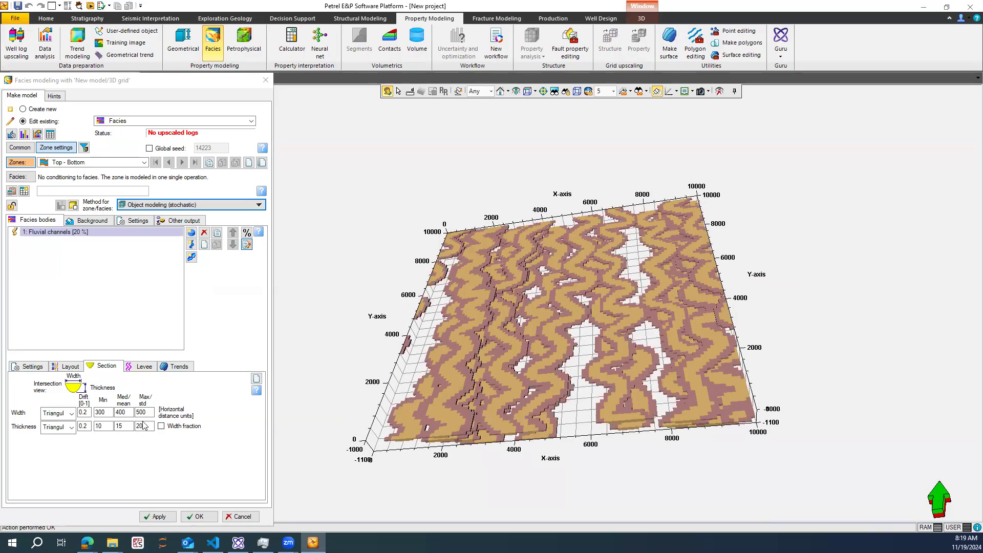
Step: Set the channel section thickness to minimum 40, mean 50 and maximum 80, rerun the modeling and inspect the channels
drag(145, 426, 126, 426)
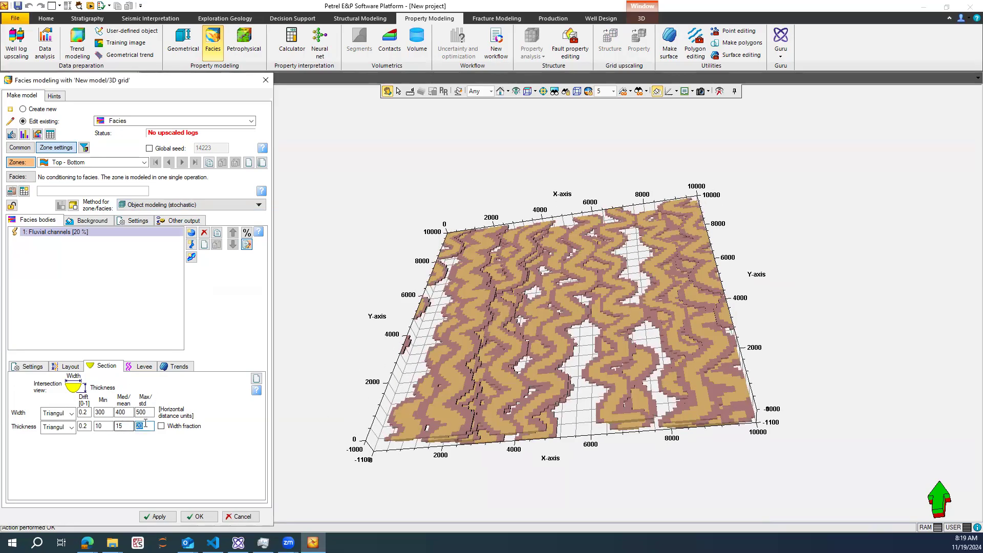
text(80)
text(50)
drag(122, 428, 72, 426)
text(40)
click(155, 517)
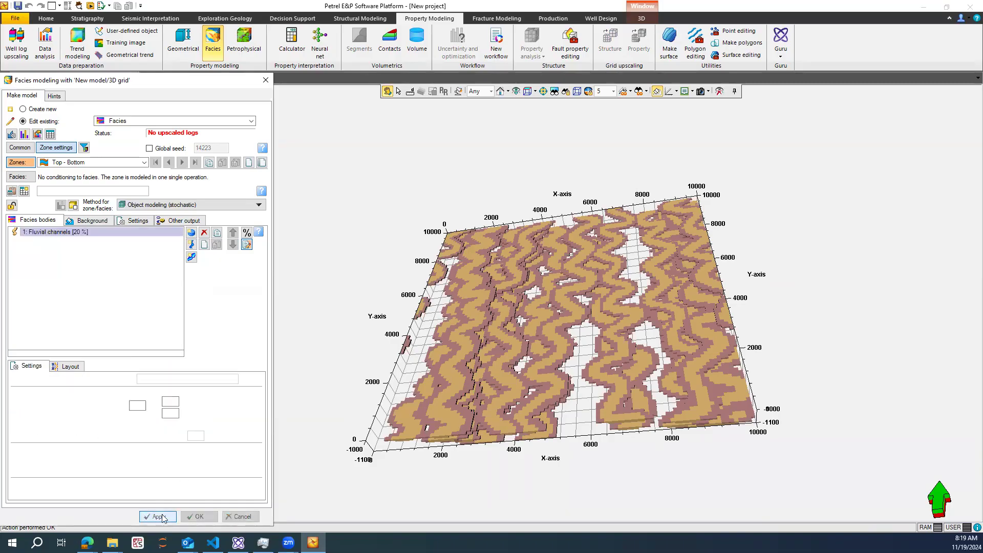
drag(514, 428, 471, 378)
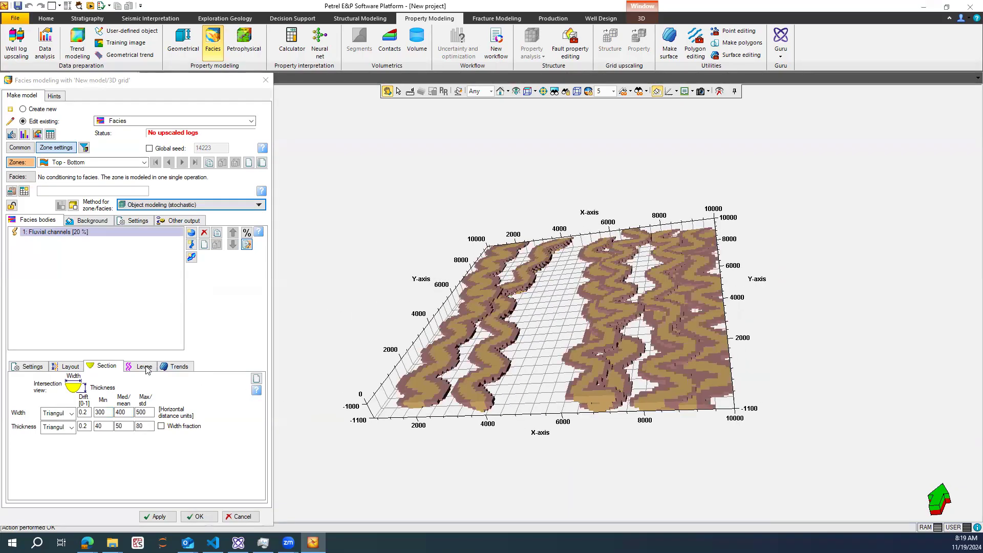
Step: Set the levee width fractions to minimum 0.1, mean 0.3 and maximum 0.5, and rerun the facies modeling
click(145, 366)
drag(564, 379, 564, 389)
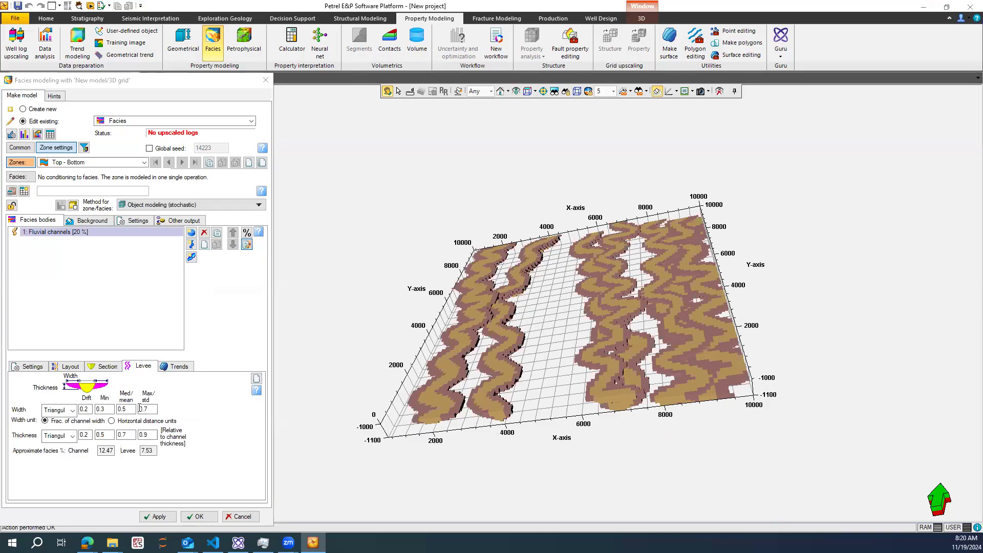
drag(444, 407, 426, 400)
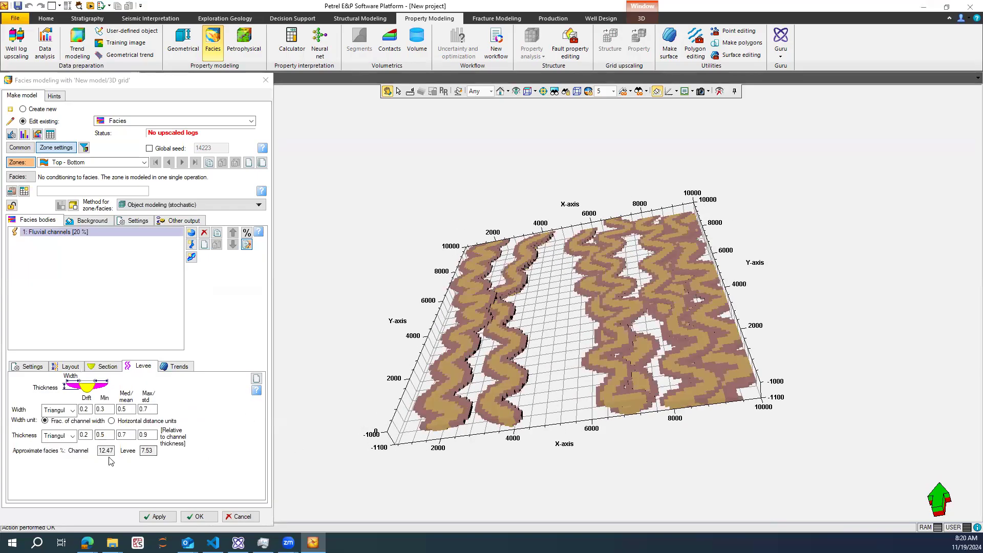
click(149, 409)
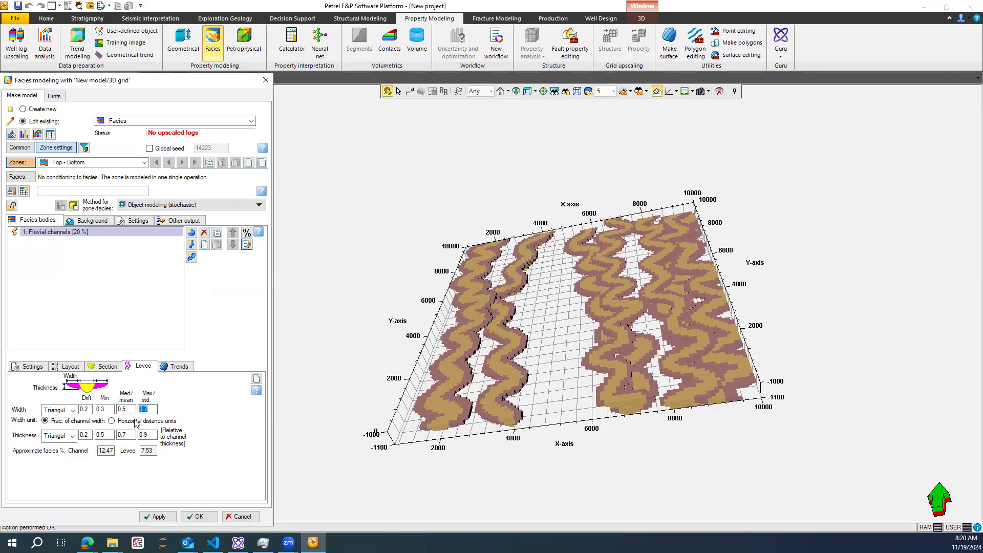
text(0.5)
click(118, 410)
text(0.3)
click(101, 409)
text(0.1)
click(105, 435)
click(133, 451)
click(157, 516)
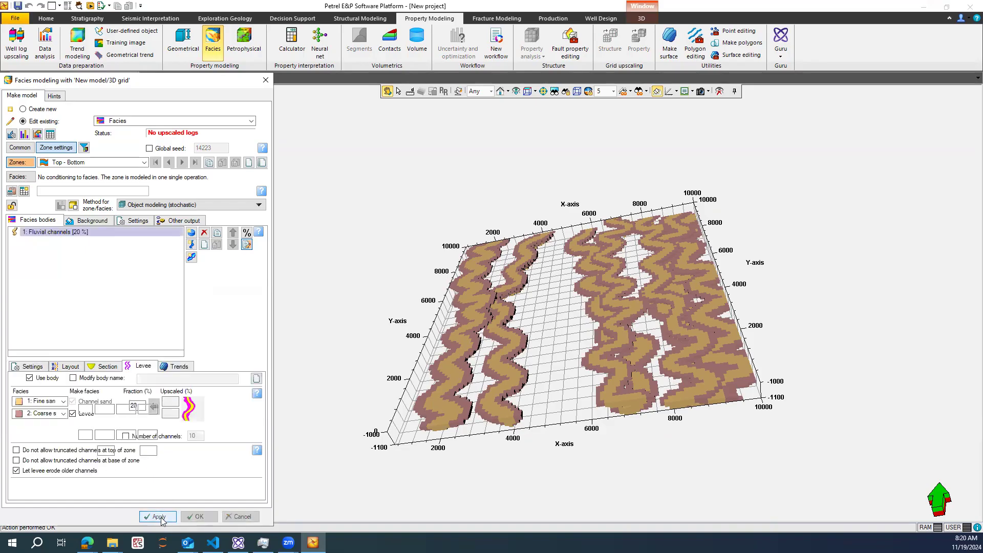
Step: Inspect the channels and their levees from above, and accept the facies modeling settings to close the dialog
drag(524, 418, 542, 425)
drag(563, 339, 567, 336)
click(199, 517)
click(207, 516)
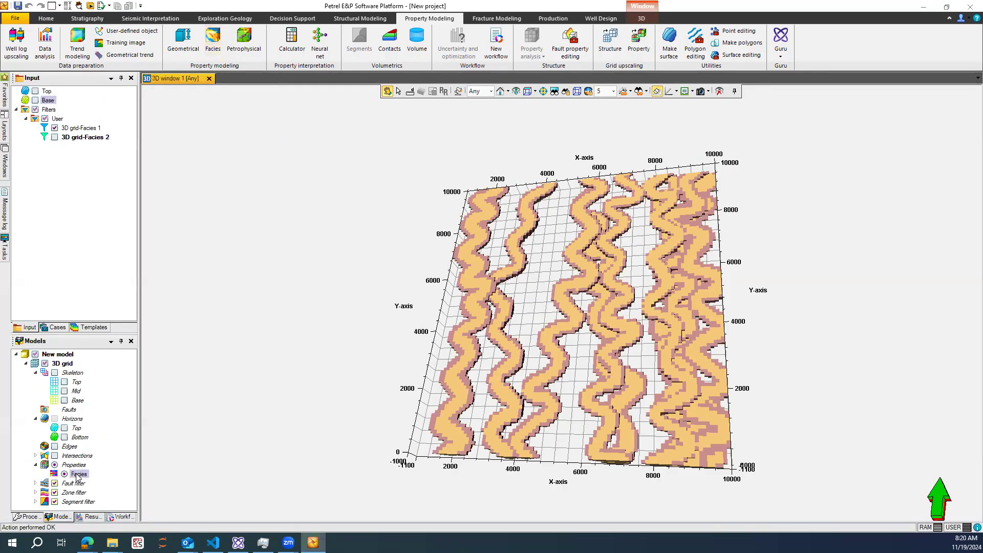
Step: Reopen Facies modeling, enter 1000 as the number of realizations in the common settings, and close without applying
click(210, 57)
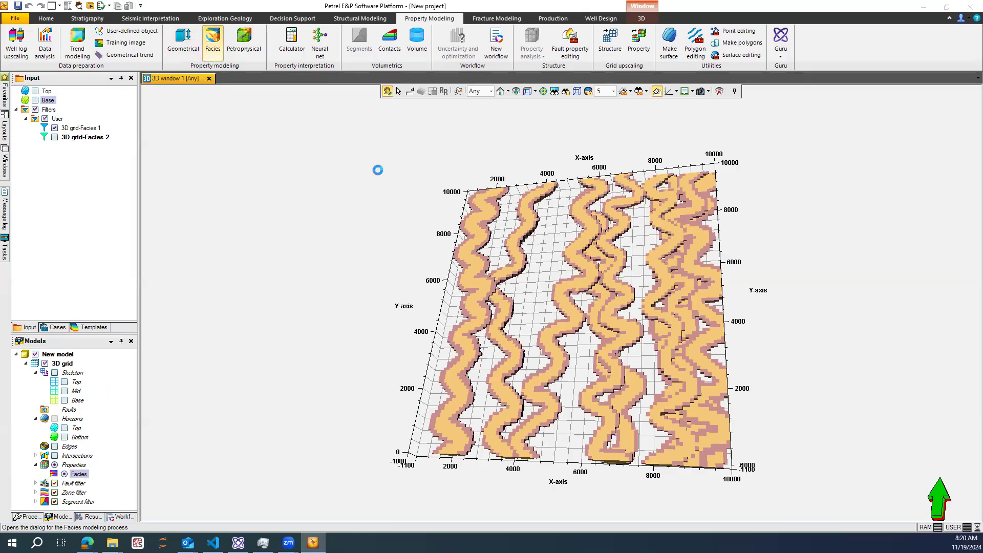
drag(139, 82, 418, 70)
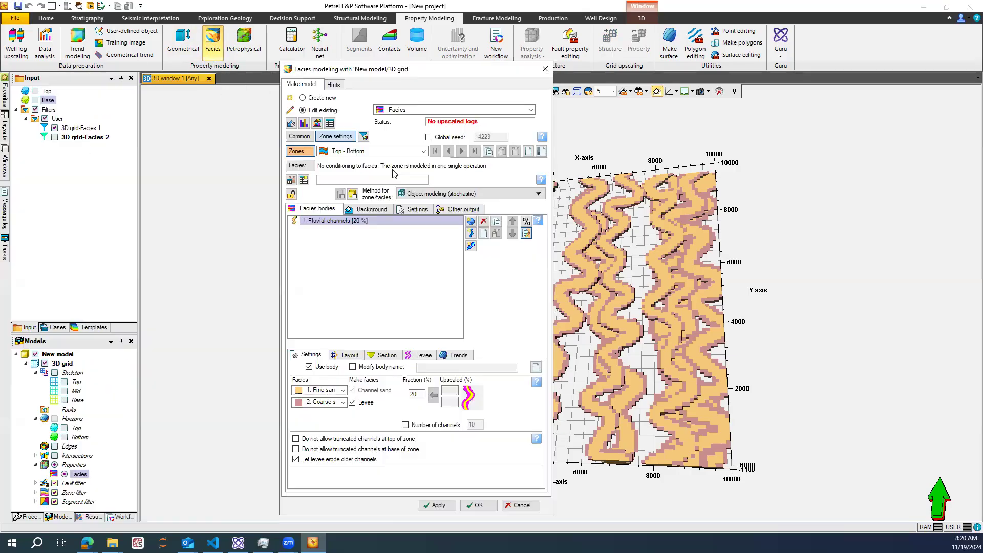
click(360, 225)
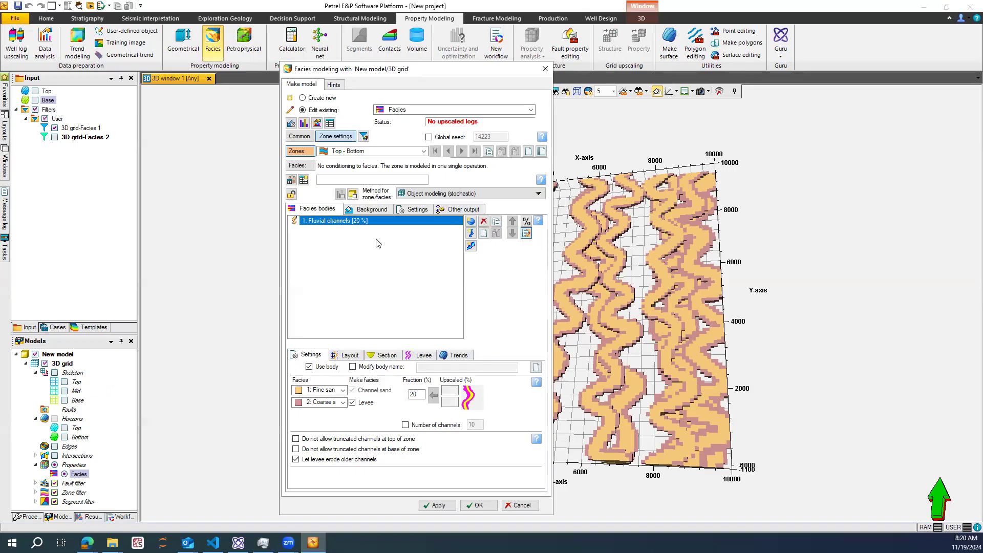
click(299, 136)
click(335, 323)
double_click(366, 322)
text(1000)
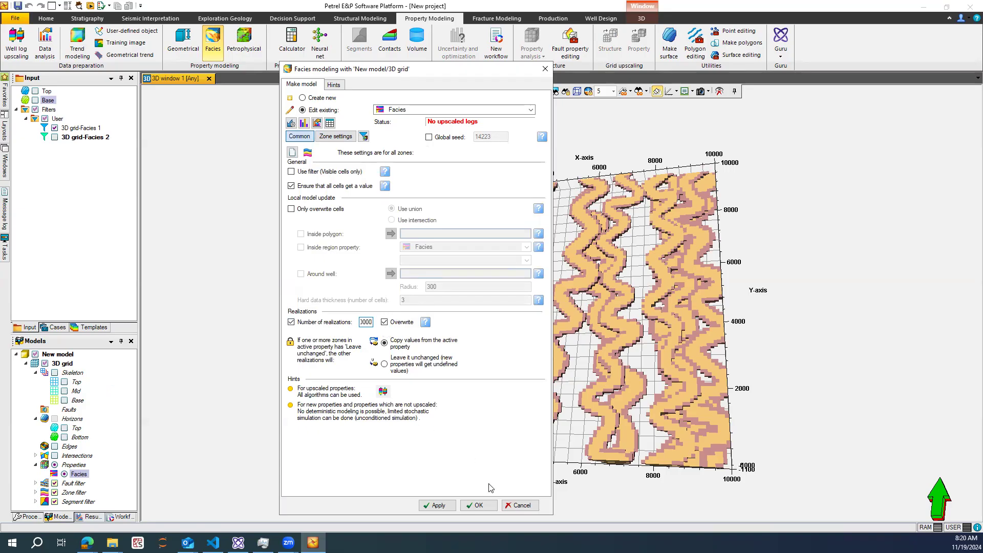
click(520, 505)
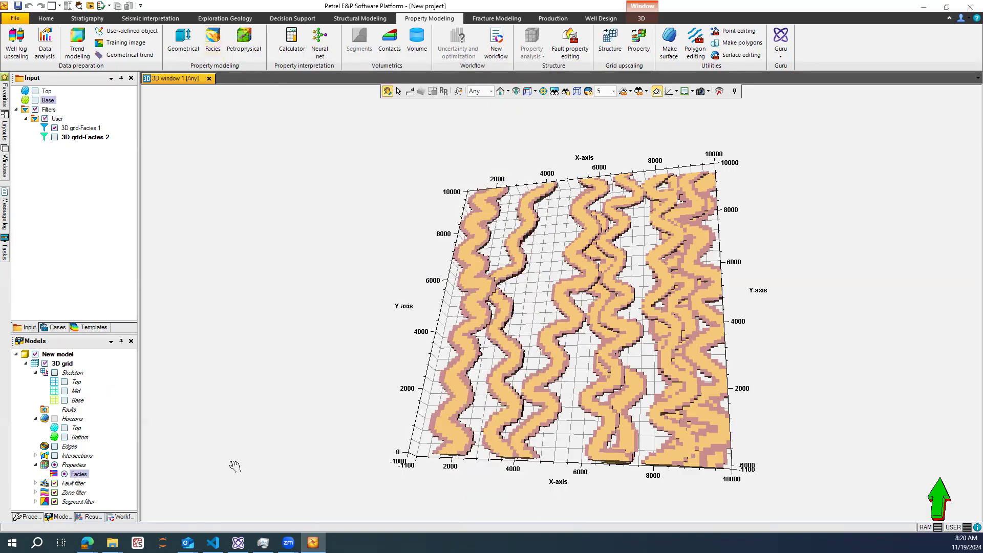
Step: Start exporting the Facies property as TI_ in Gslib properties (ASCII) format, and cancel the export
drag(478, 430, 468, 392)
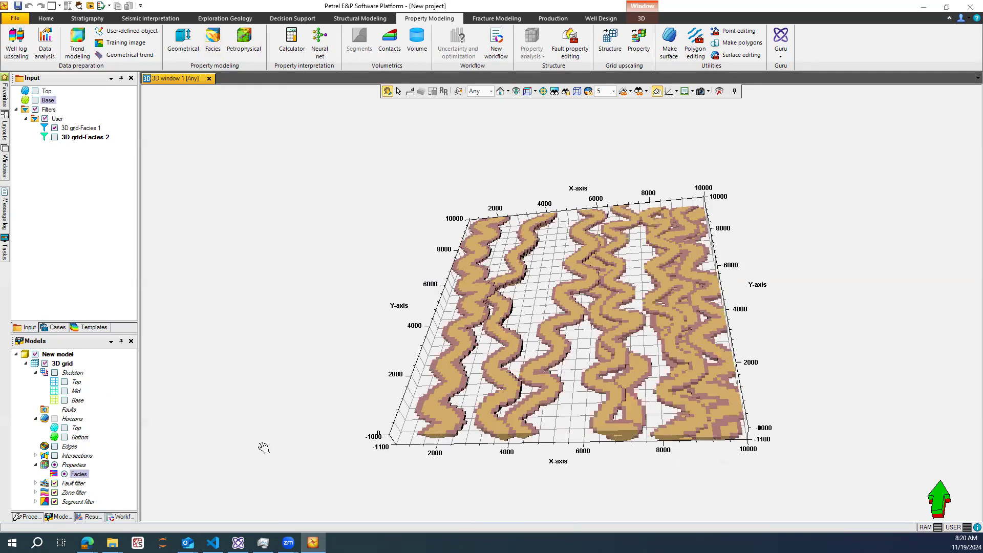
right_click(79, 473)
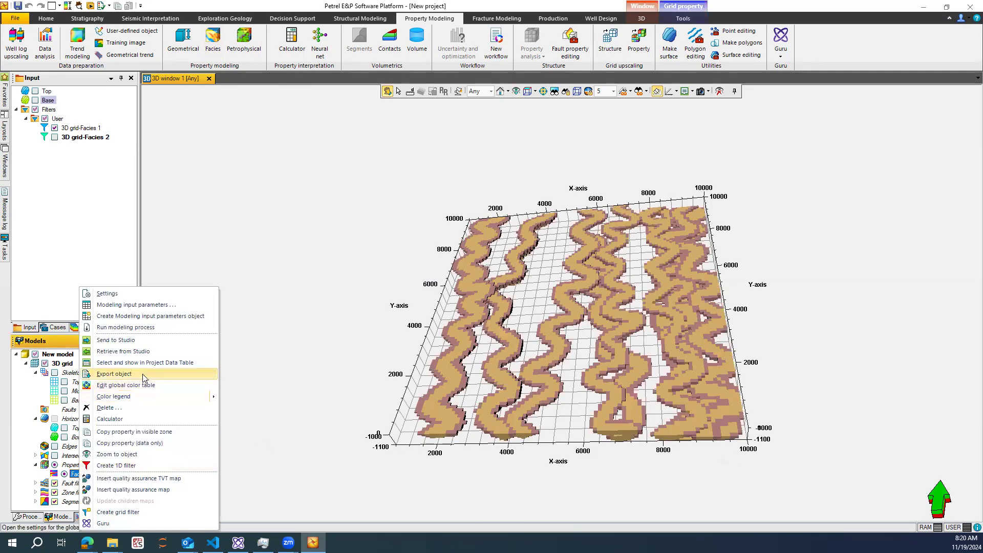
click(144, 373)
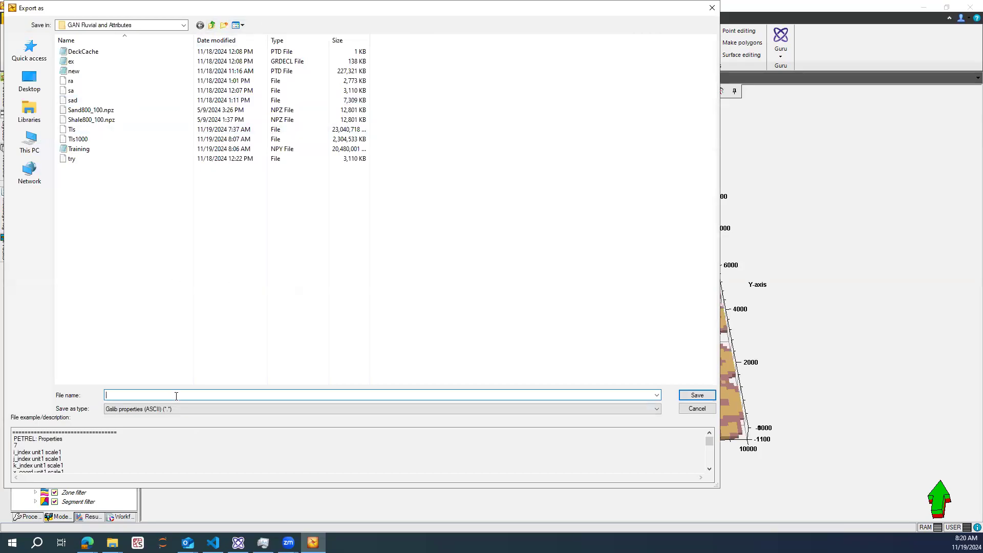
text(Tl)
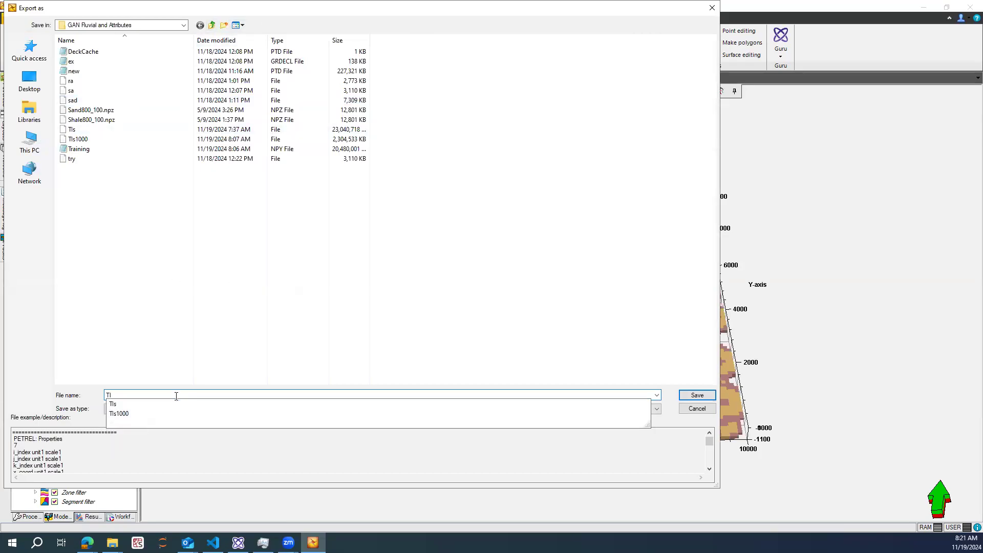
text(_)
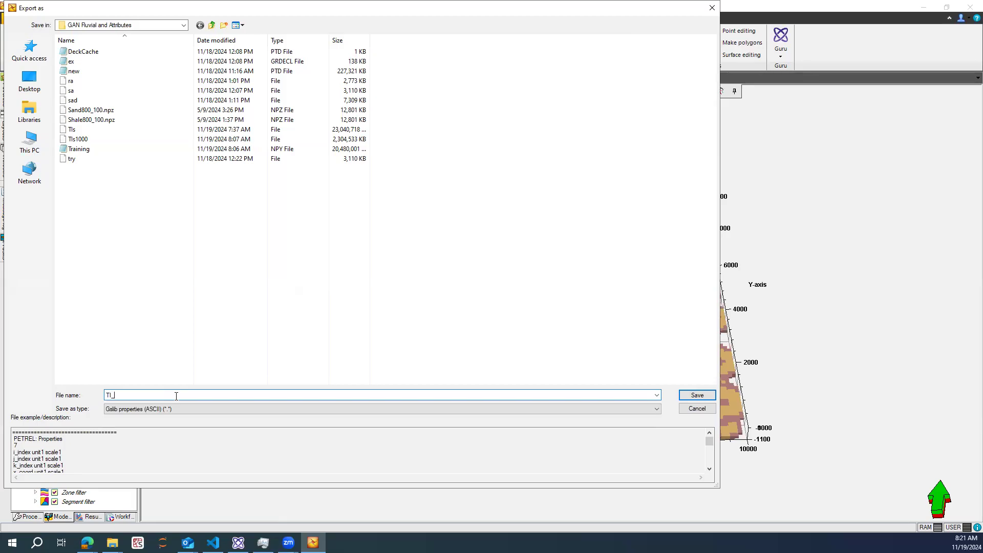
click(133, 409)
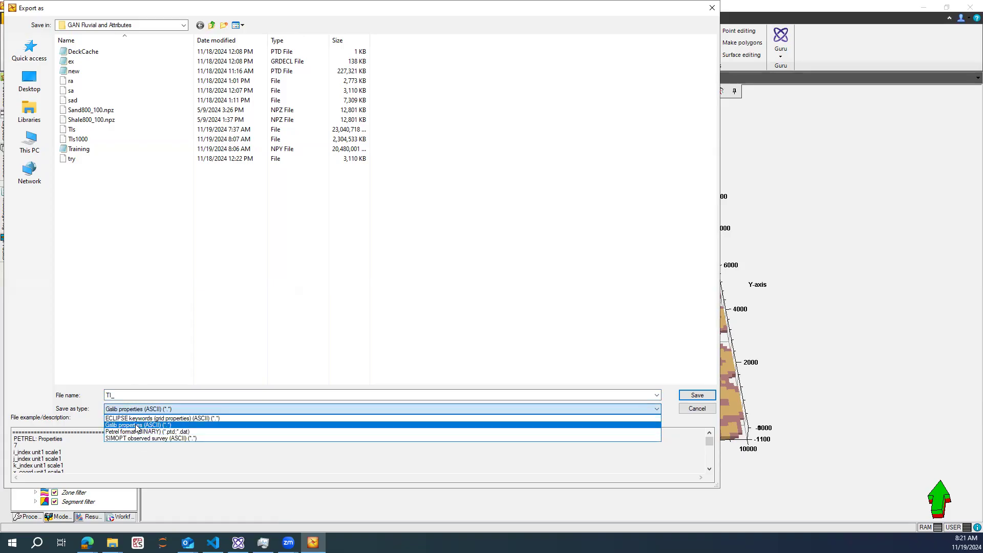
click(137, 425)
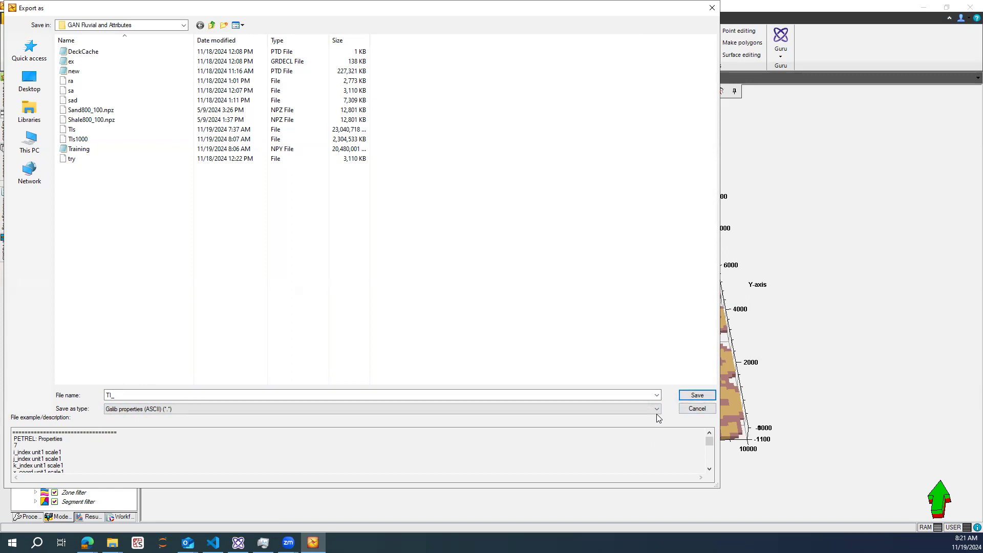
click(697, 408)
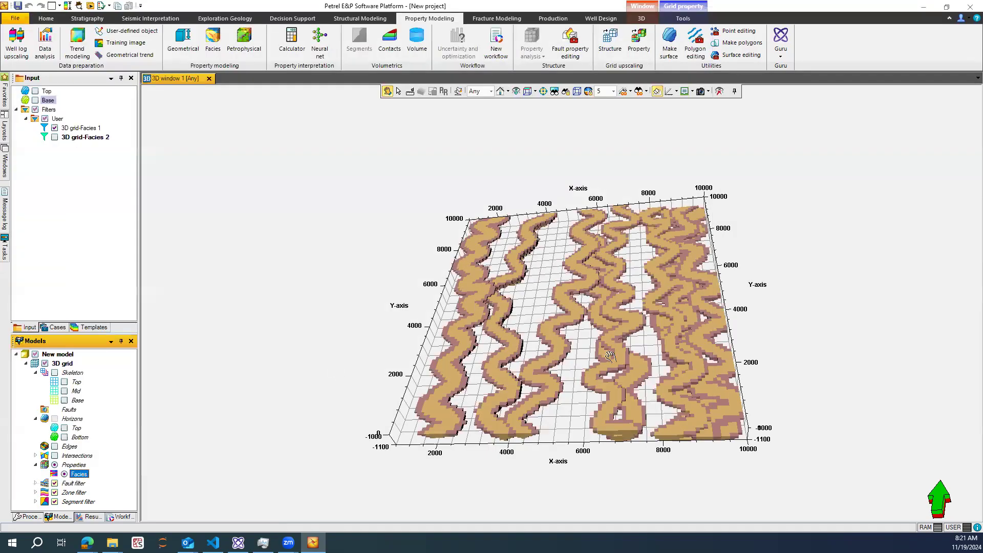